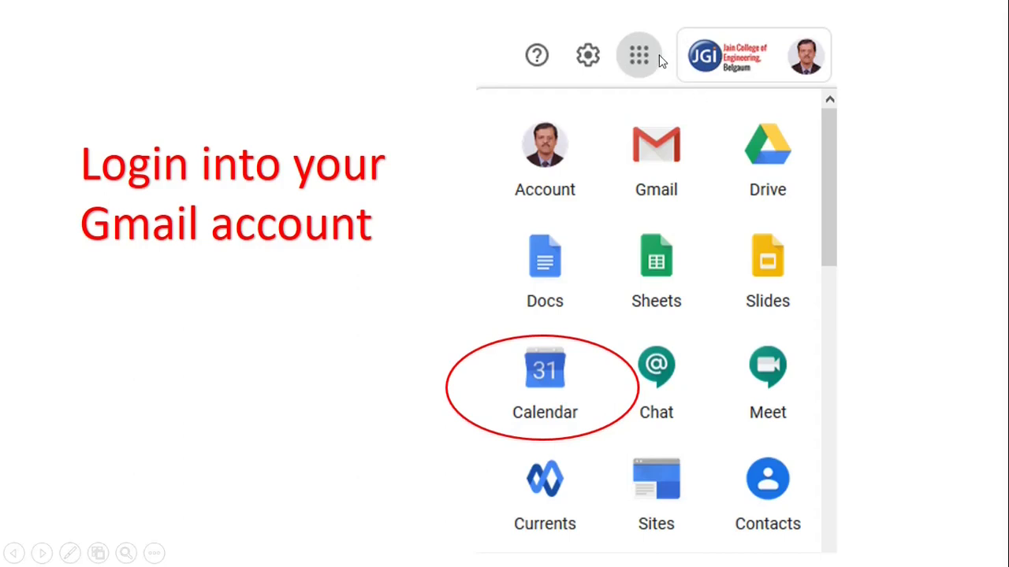
# Switch the slideshow pointer to Laser Pointer and advance to the Meeting Lab event slide
pyautogui.click(69, 554)
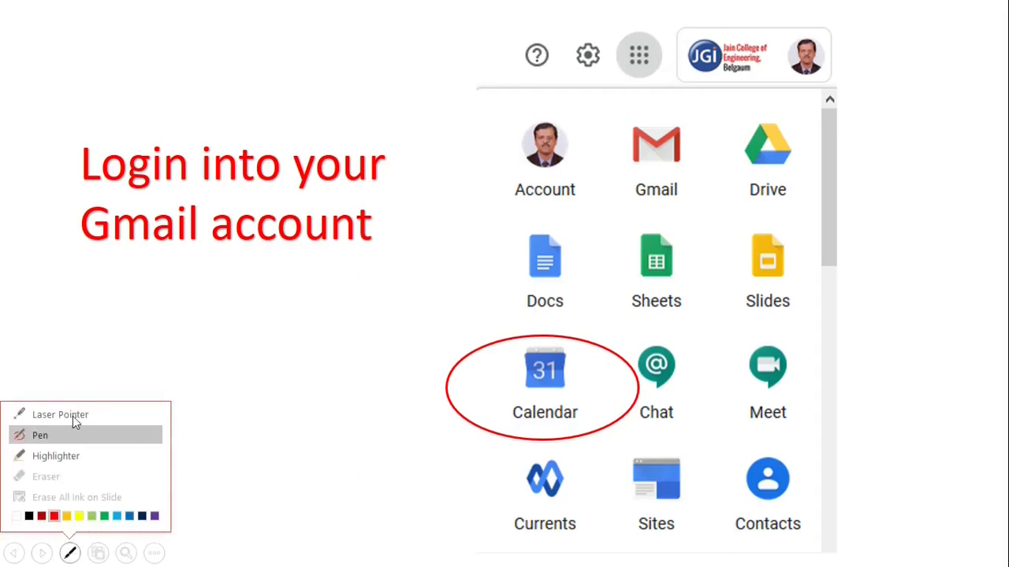
pyautogui.click(79, 420)
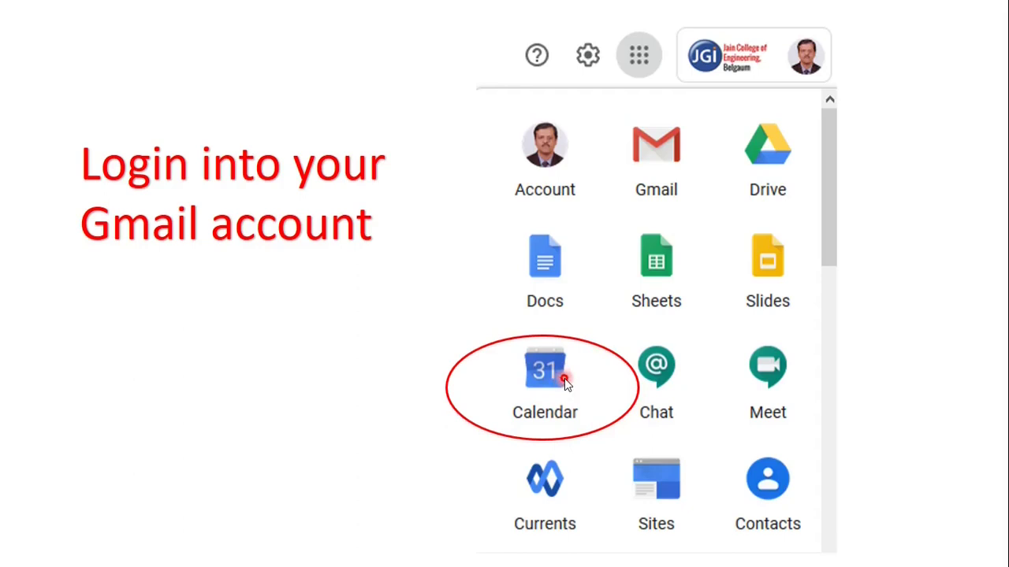
pyautogui.press('Right')
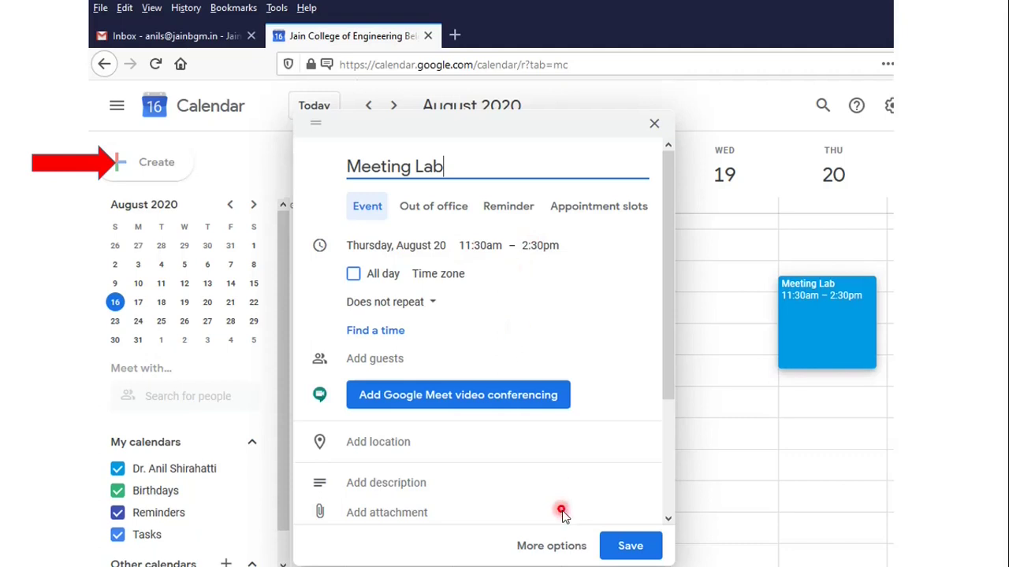
# Advance to the slide showing the Meeting Lab event's full editing page
pyautogui.click(564, 553)
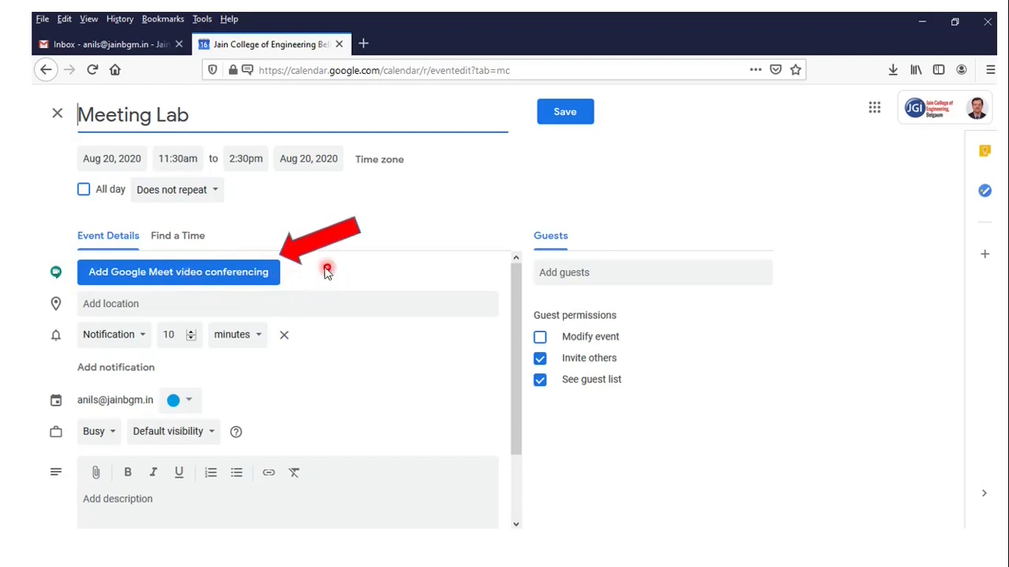
# Advance past the slide with the Meet link to the meeting details slide
pyautogui.click(195, 282)
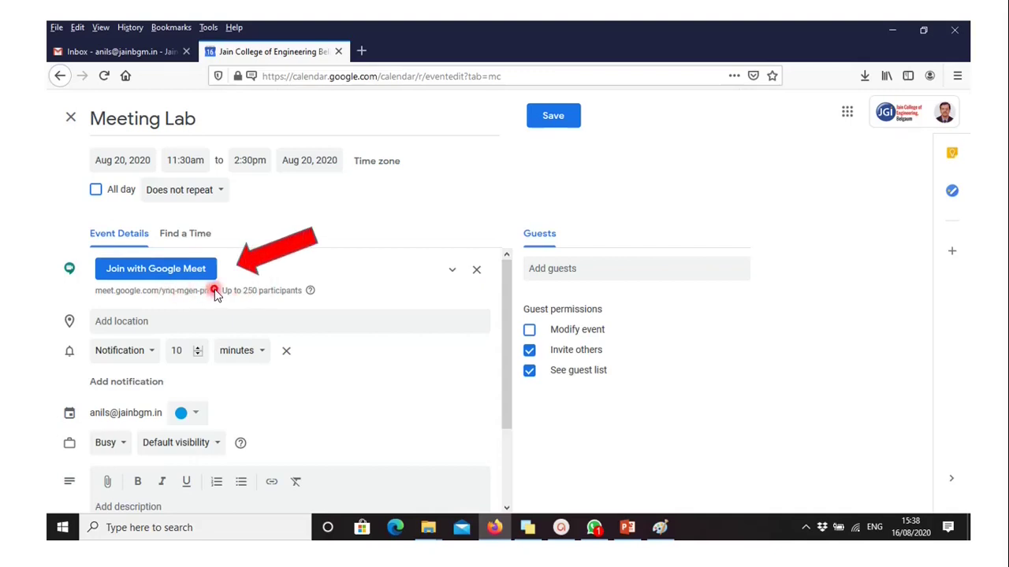
pyautogui.click(214, 290)
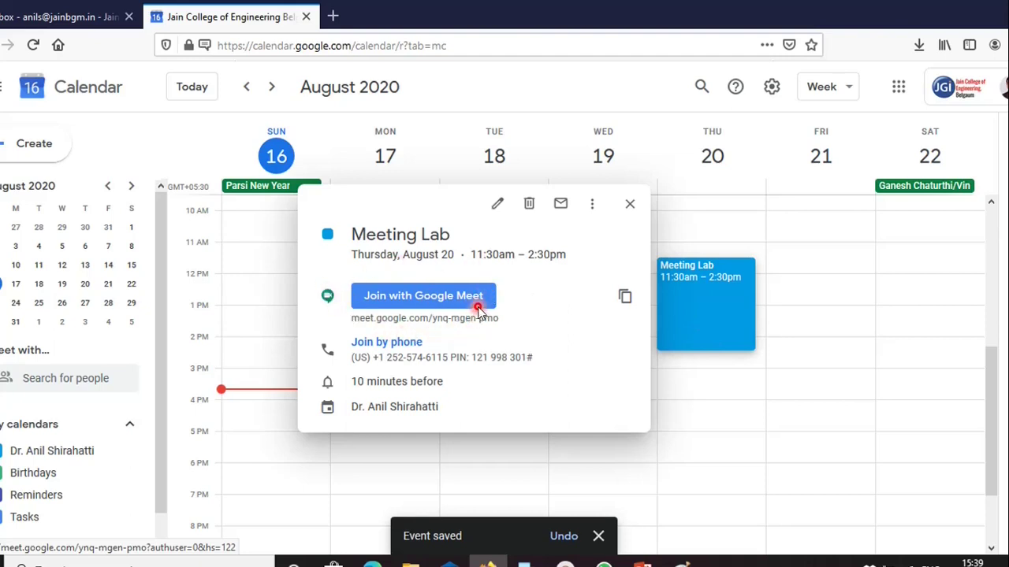
# Advance to the slide with the saved Meeting Lab event and its Meet join link
pyautogui.click(478, 308)
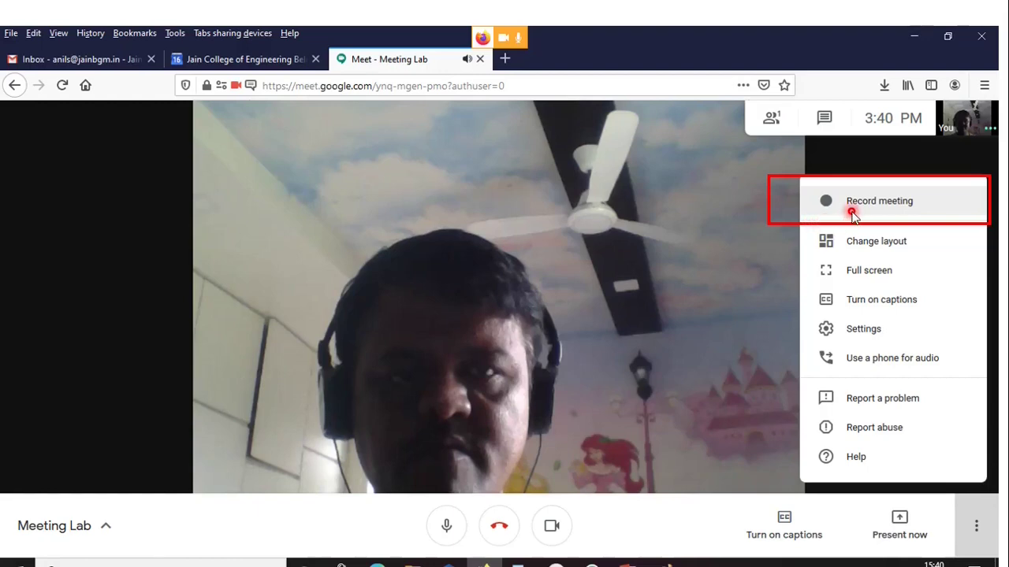
# Advance to the live Google Meet call slide with Record meeting highlighted
pyautogui.click(852, 212)
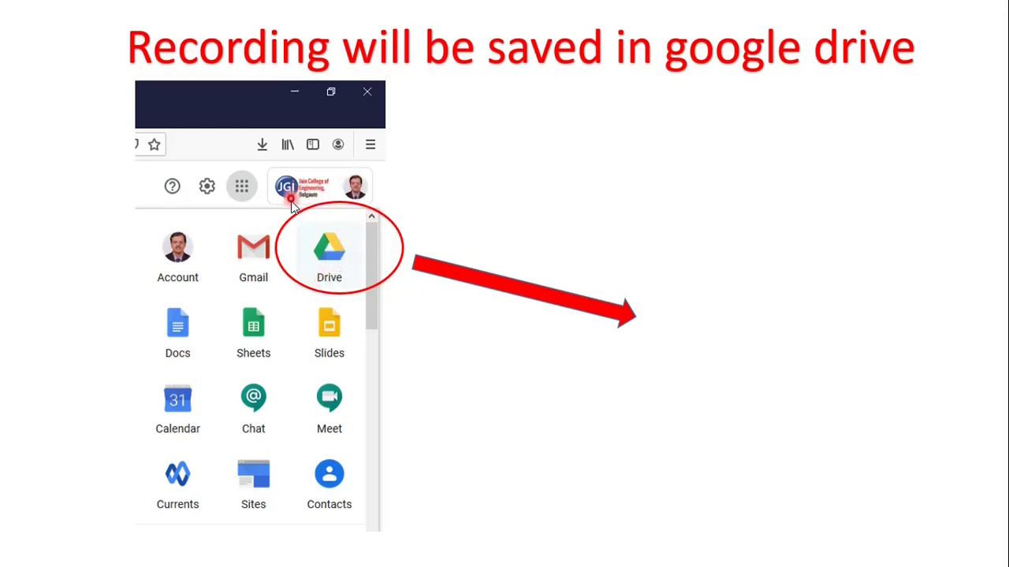
# Reveal the My Drive screenshot on the 'Recording will be saved in google drive' slide
pyautogui.click(359, 265)
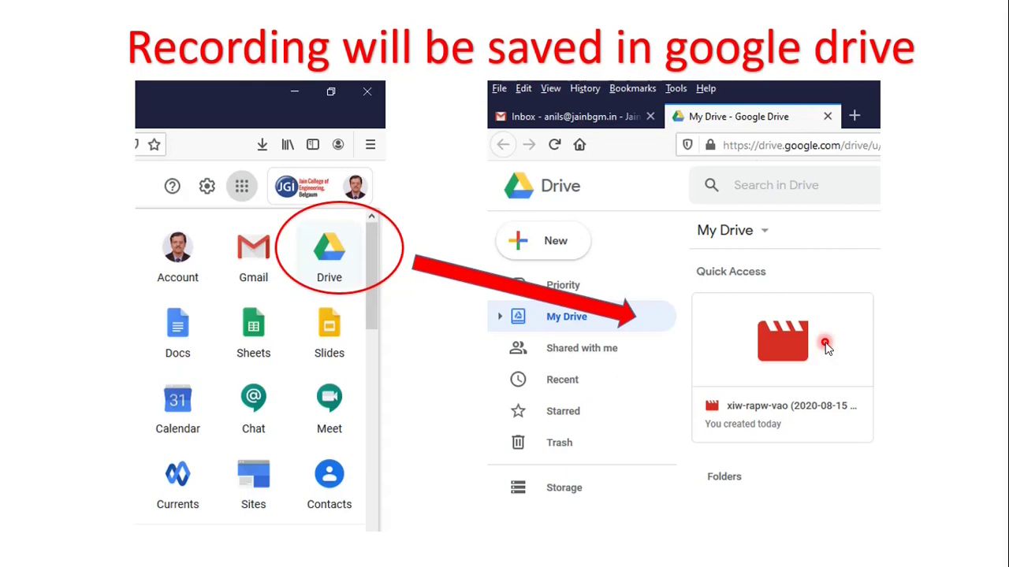
# Advance to the 'Live Test' title slide
pyautogui.press('Right')
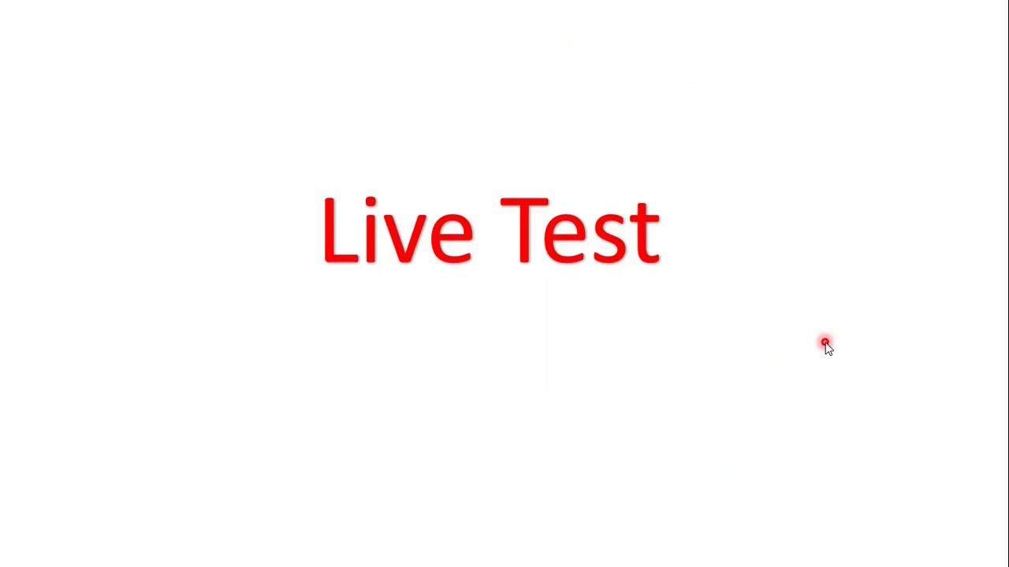
# Switch to Gmail and open Google Calendar from the Google apps menu
pyautogui.hotkey('alt', 'Tab')
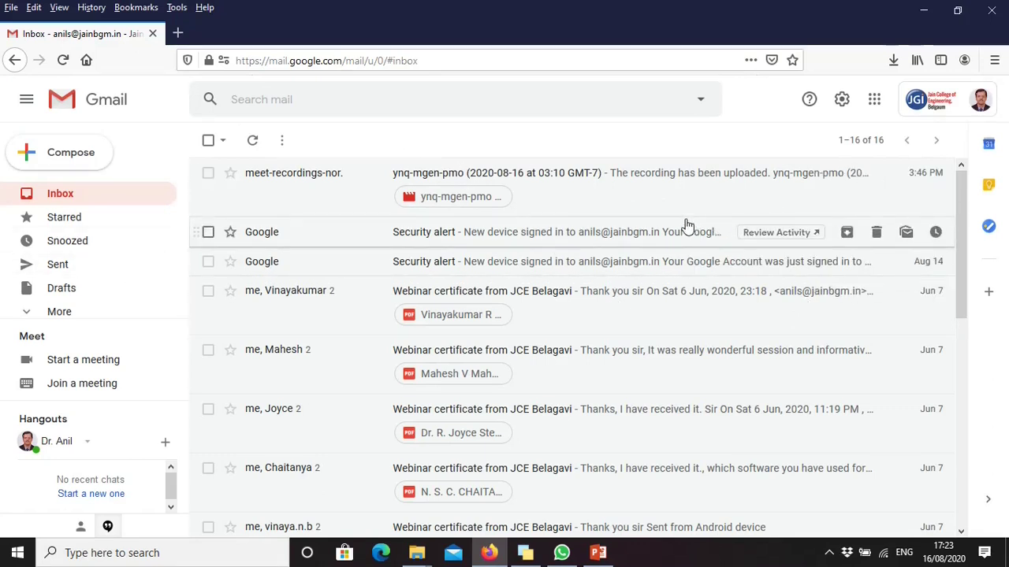
pyautogui.click(877, 105)
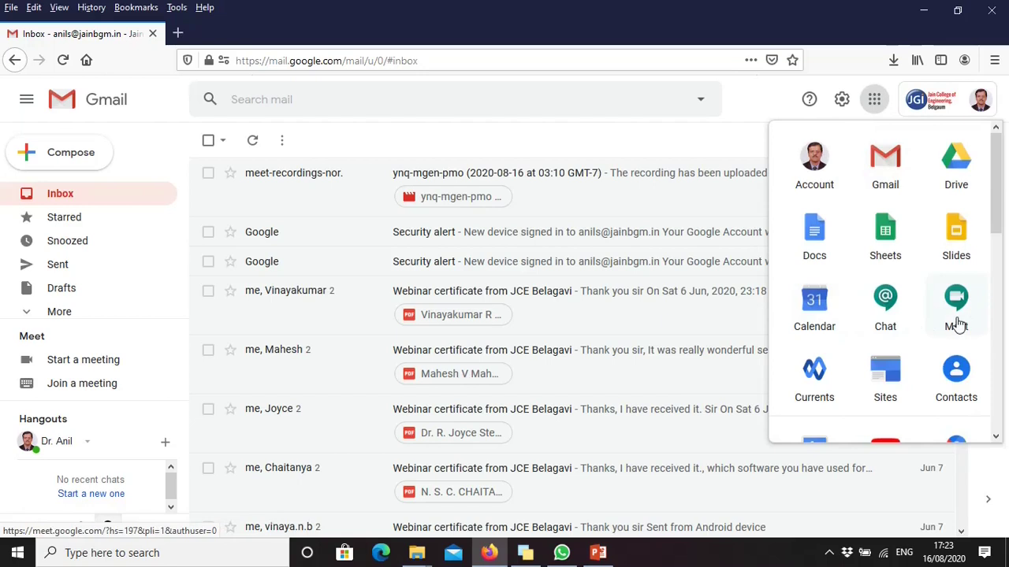
pyautogui.click(812, 312)
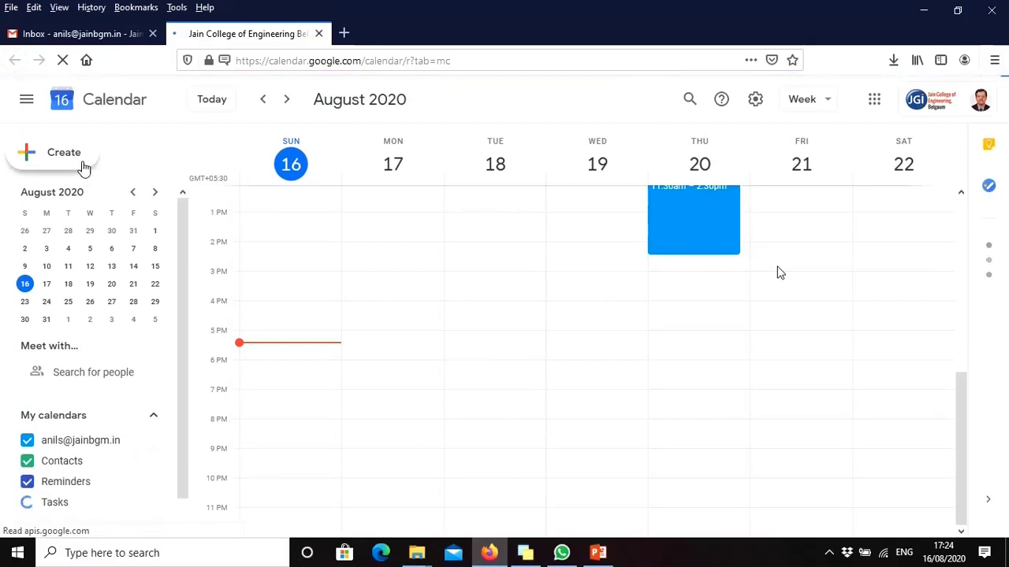
# Create a new event titled 'CAD Lab Meeting' and bring up its date picker
pyautogui.click(83, 168)
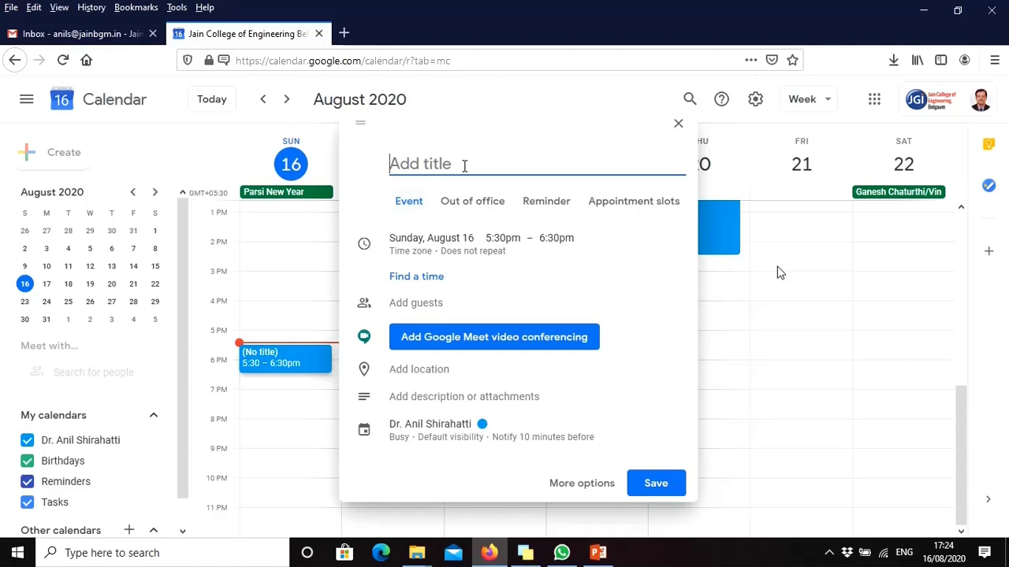
pyautogui.write('CAD Lab Meeting')
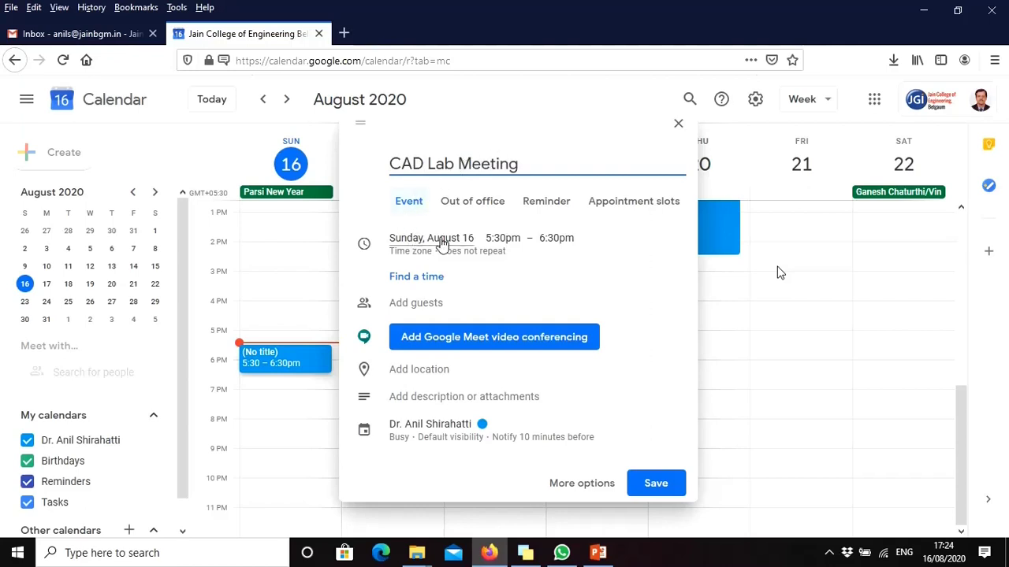
pyautogui.click(443, 244)
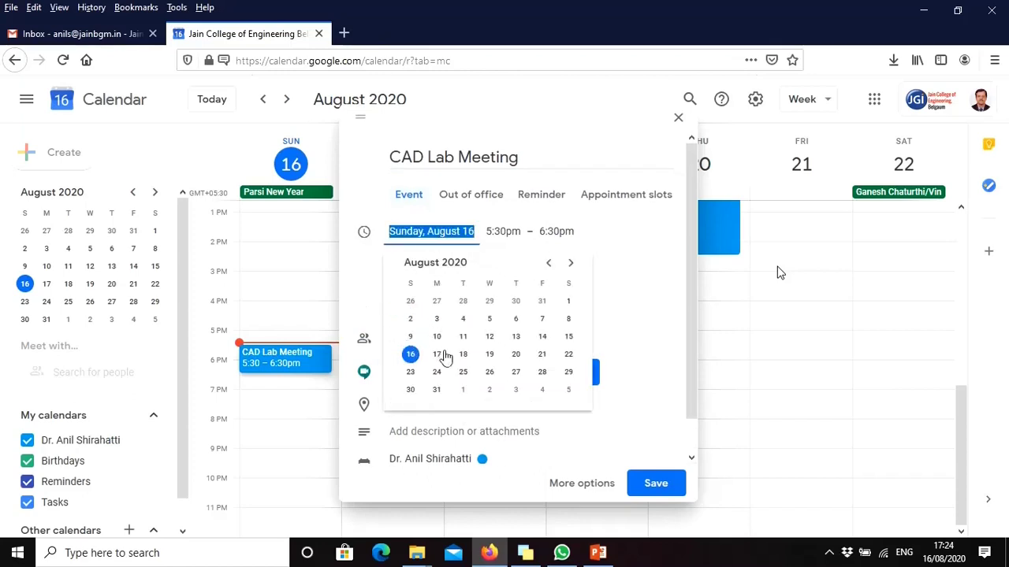
# Schedule CAD Lab Meeting for Monday, August 24, 10:00am–1:00pm and open its full editing page
pyautogui.click(437, 373)
pyautogui.click(610, 231)
pyautogui.scroll(10, 624, 299)
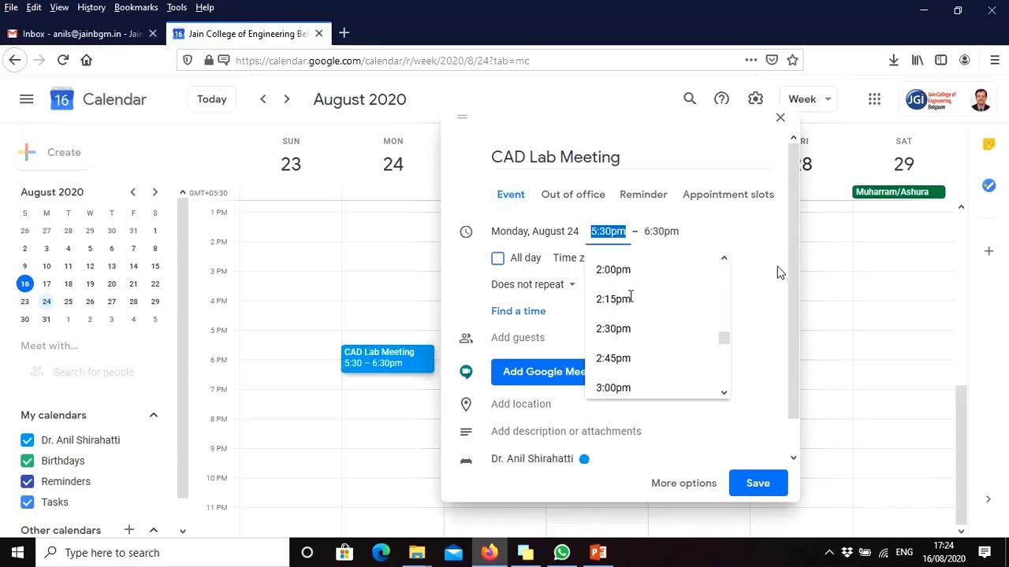
pyautogui.scroll(4, 631, 302)
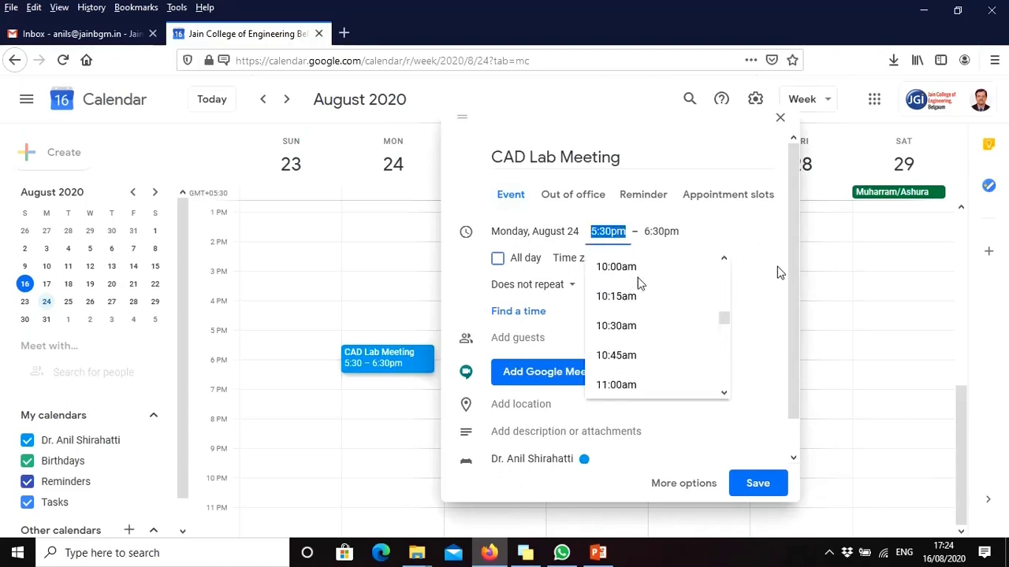
pyautogui.click(639, 281)
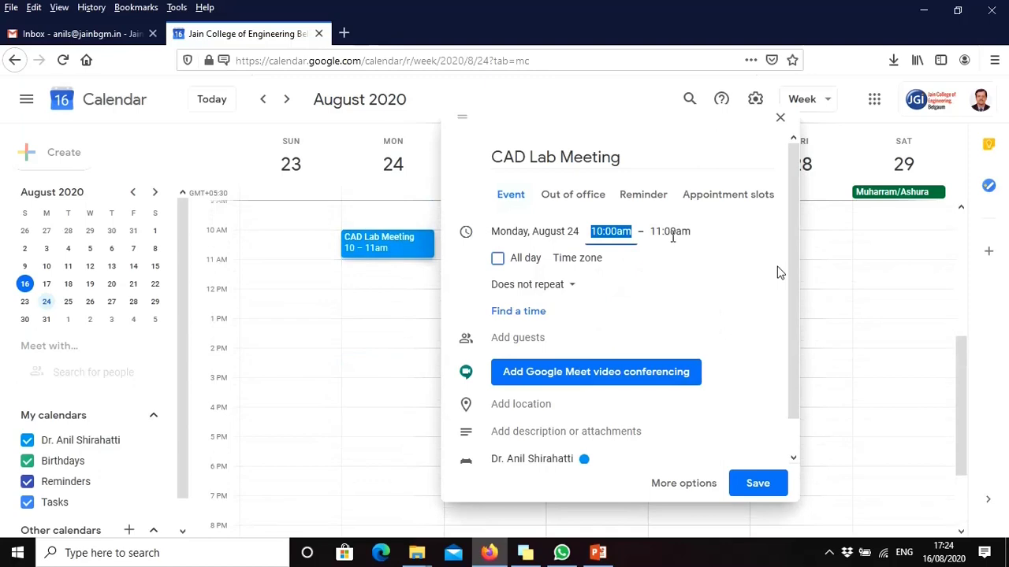
pyautogui.click(673, 233)
pyautogui.scroll(-2, 697, 367)
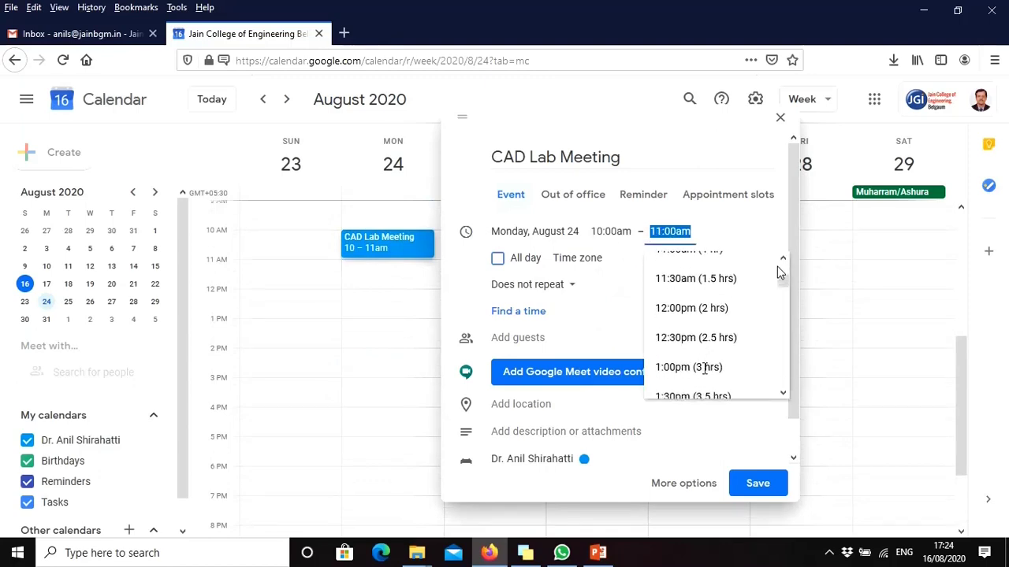
pyautogui.click(705, 367)
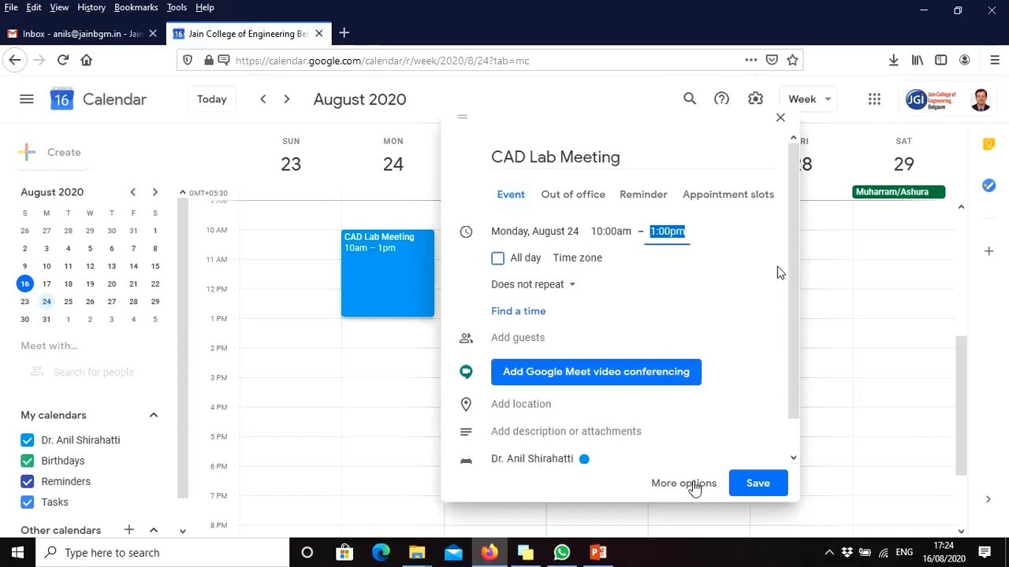
pyautogui.click(683, 484)
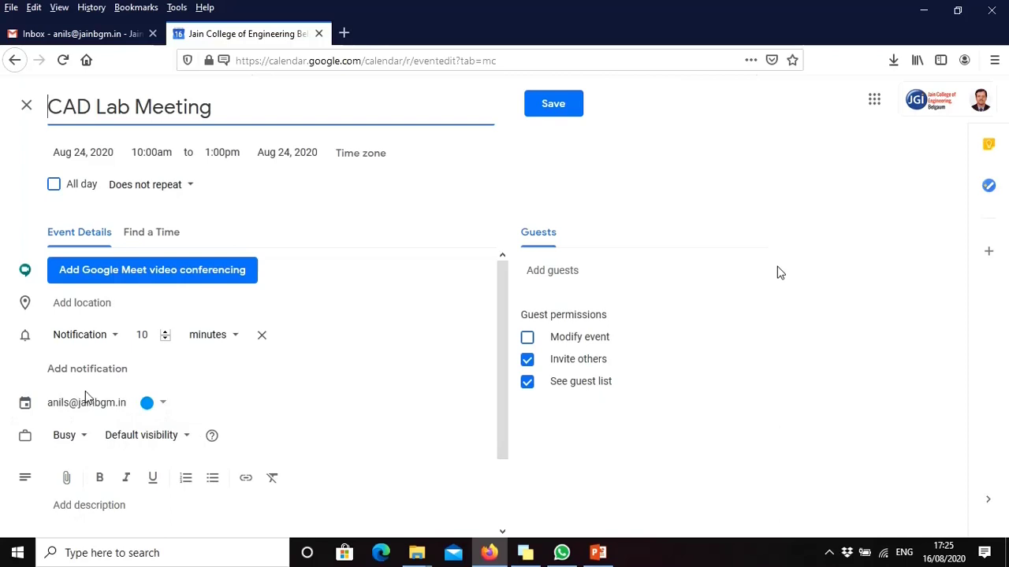
# Set the event colour to Banana (yellow) and attach Google Meet video conferencing
pyautogui.click(164, 405)
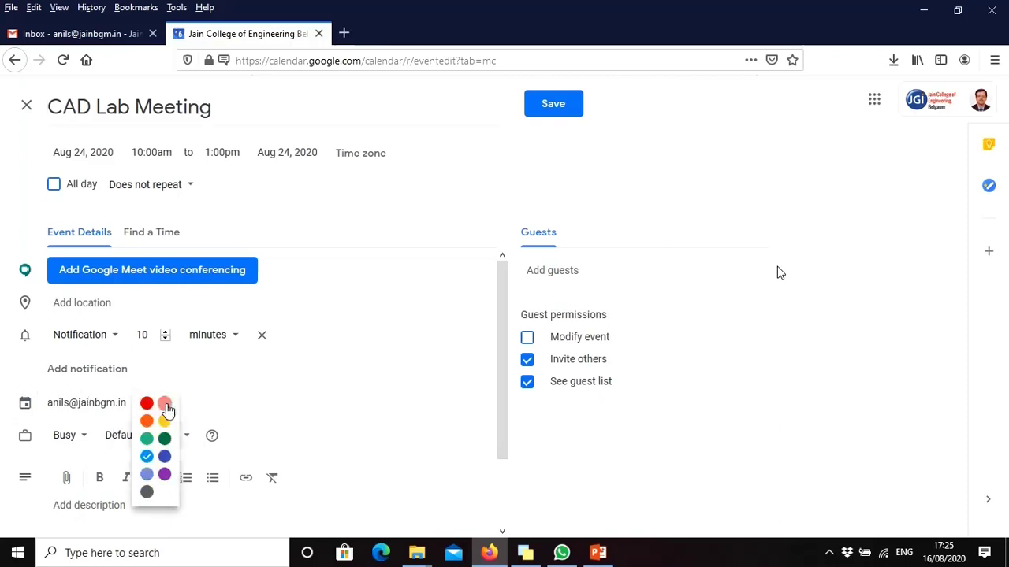
pyautogui.click(166, 424)
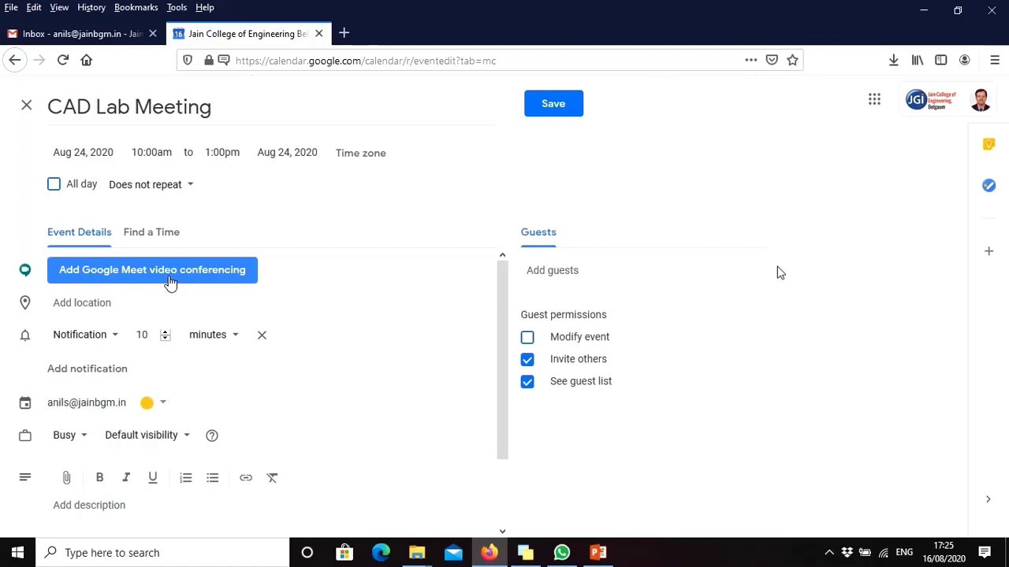
pyautogui.click(169, 282)
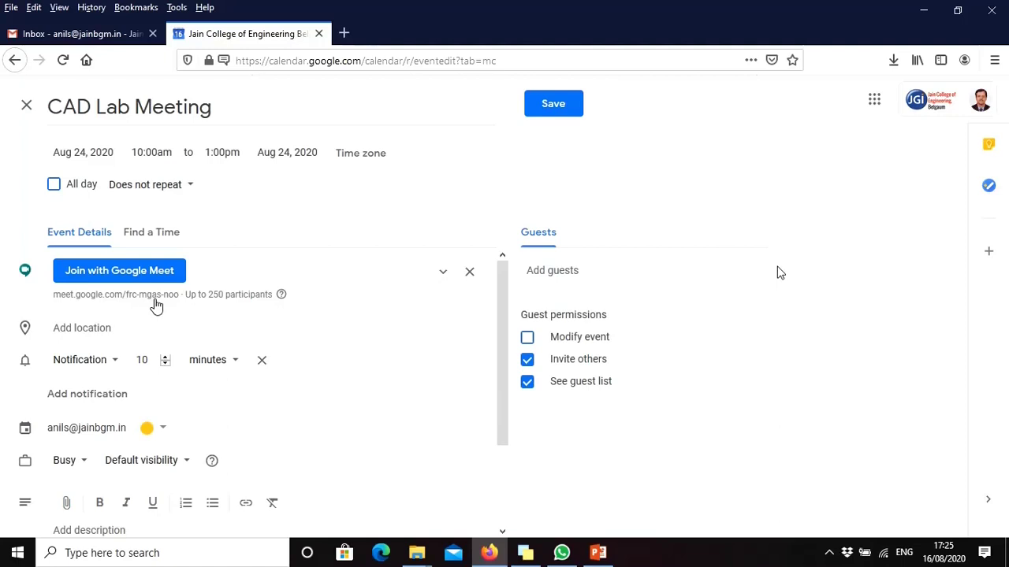
# Expand the Google Meet joining details and select the meeting ID link
pyautogui.click(156, 299)
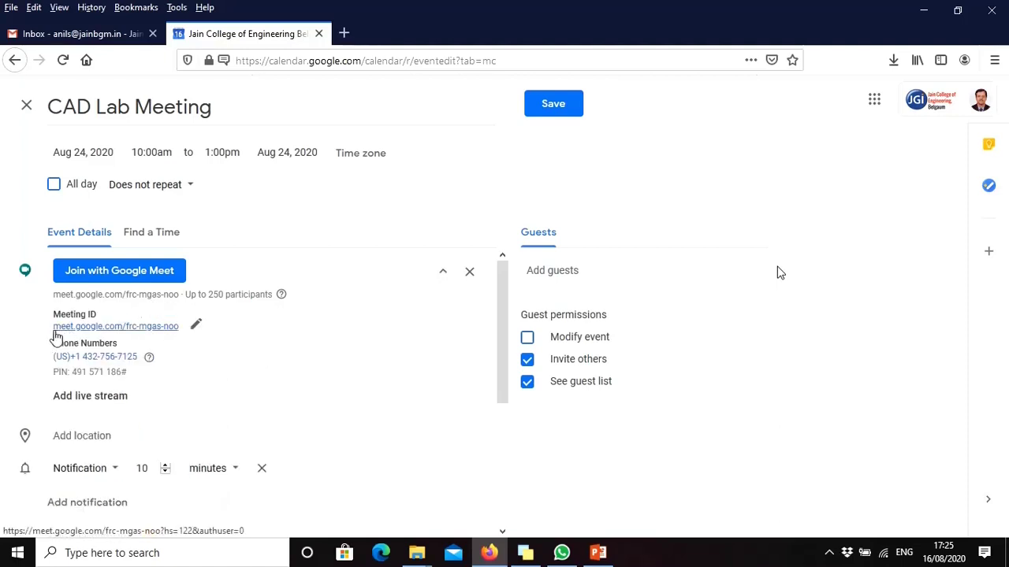
pyautogui.moveTo(53, 331); pyautogui.dragTo(173, 331)
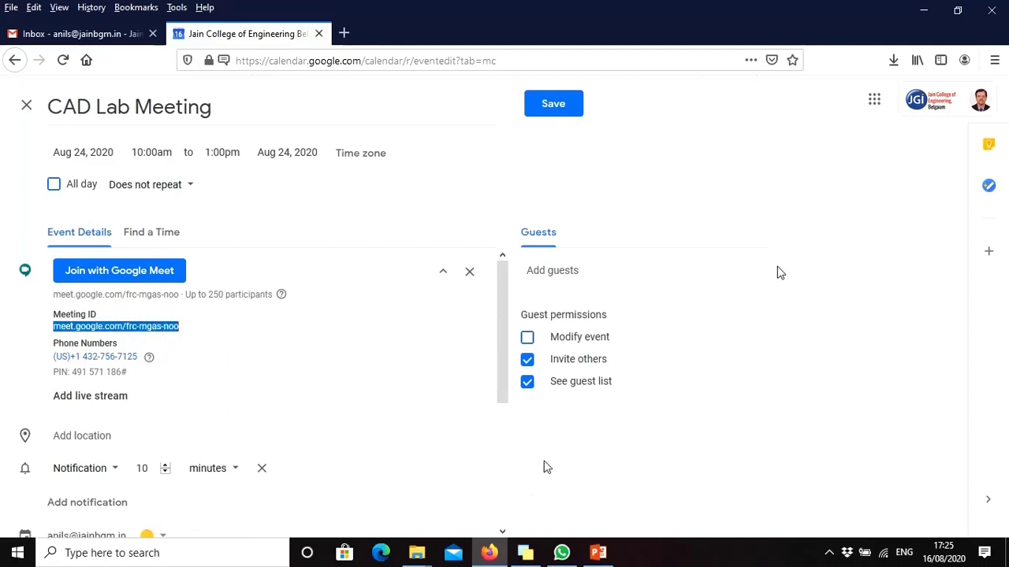
# Send the copied Google Meet link in a contact's WhatsApp chat, then minimize WhatsApp
pyautogui.click(565, 553)
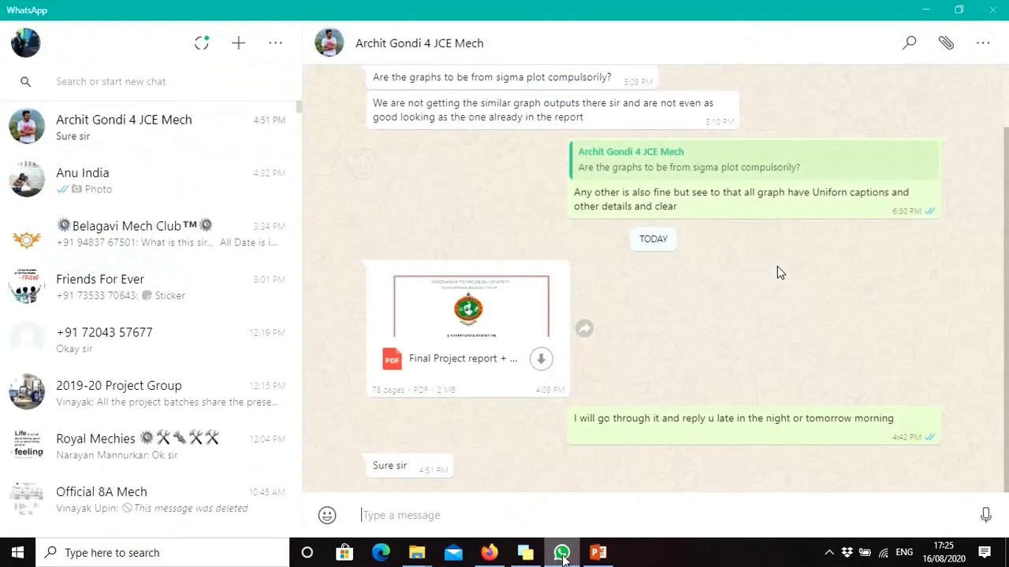
pyautogui.click(136, 192)
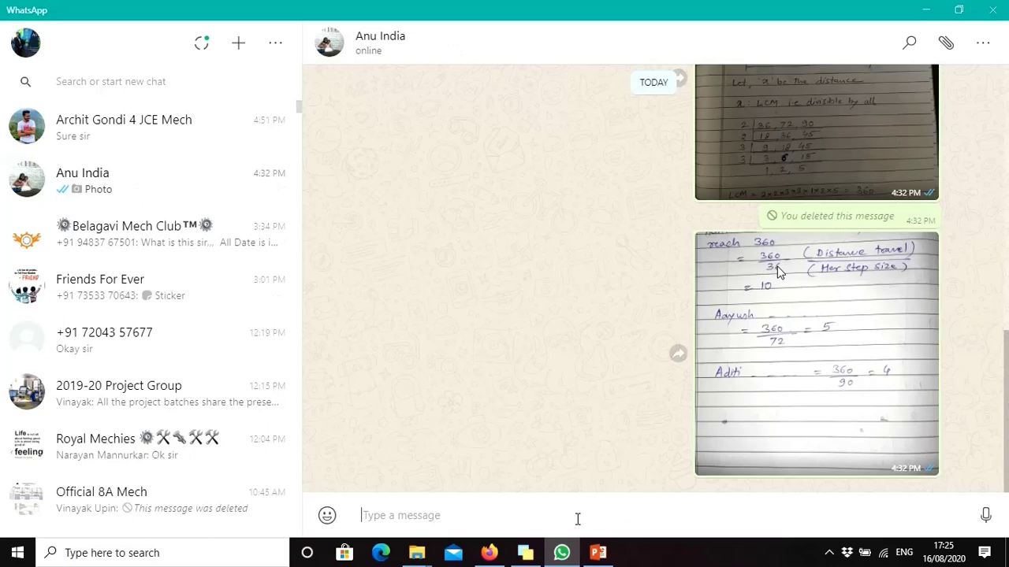
pyautogui.click(532, 515)
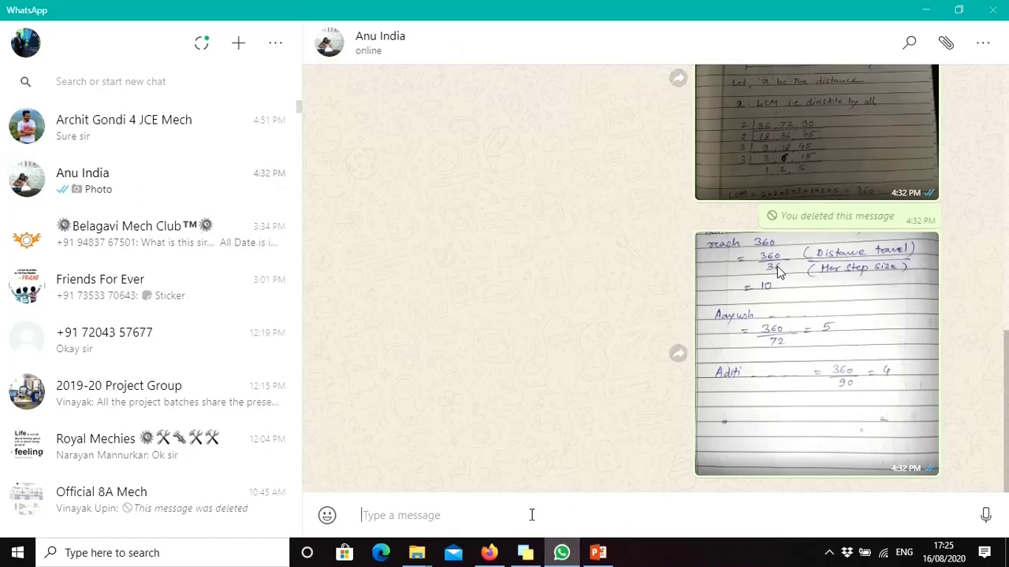
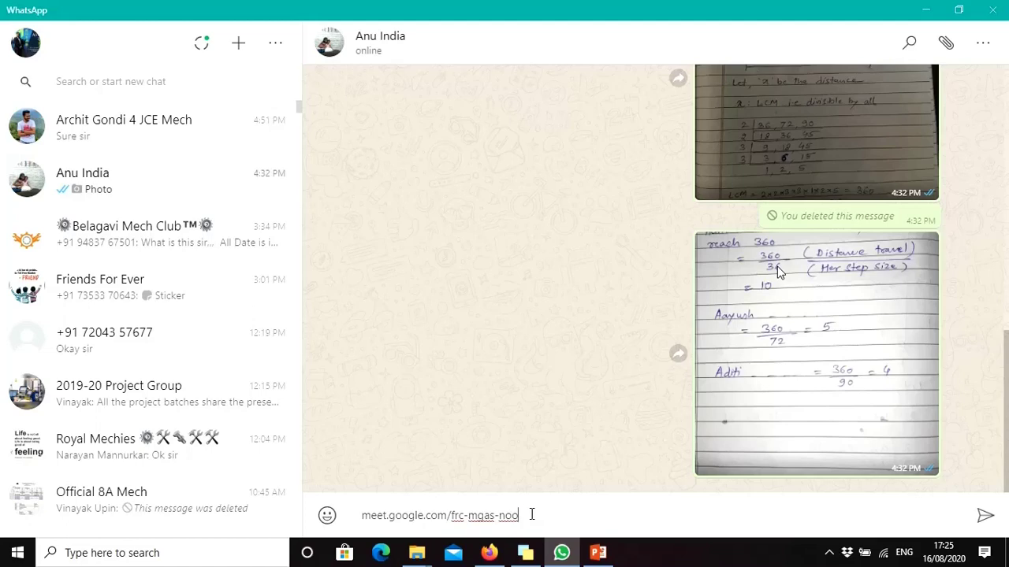
pyautogui.press('Return')
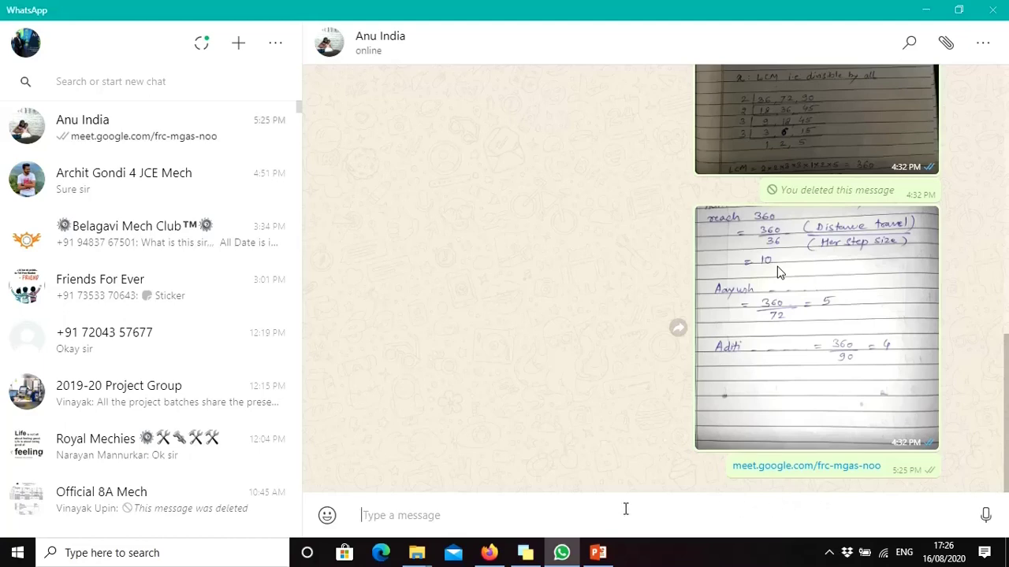
pyautogui.click(927, 11)
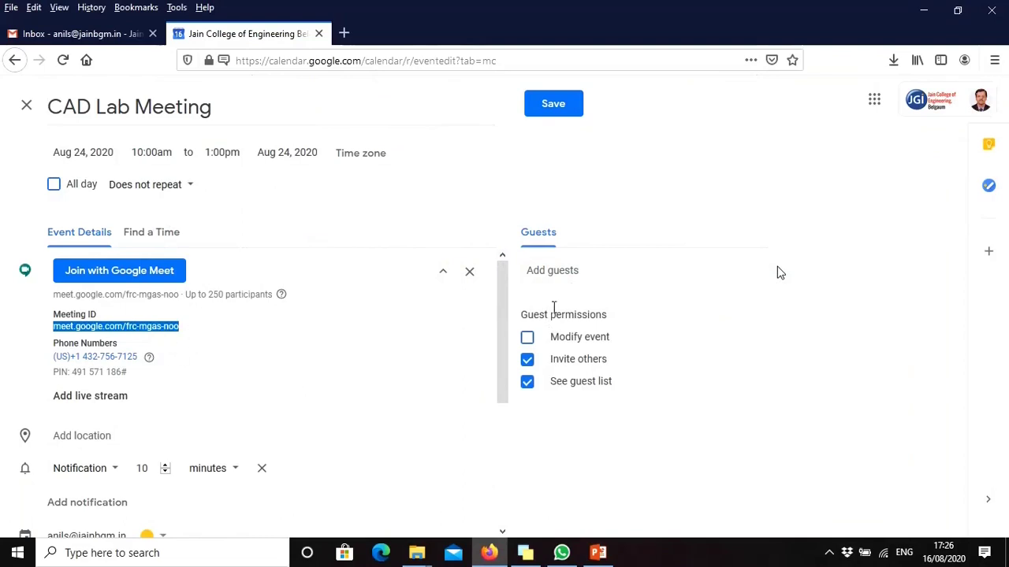
# Add a suggested Gmail contact and a second typed Gmail address as event guests
pyautogui.click(580, 271)
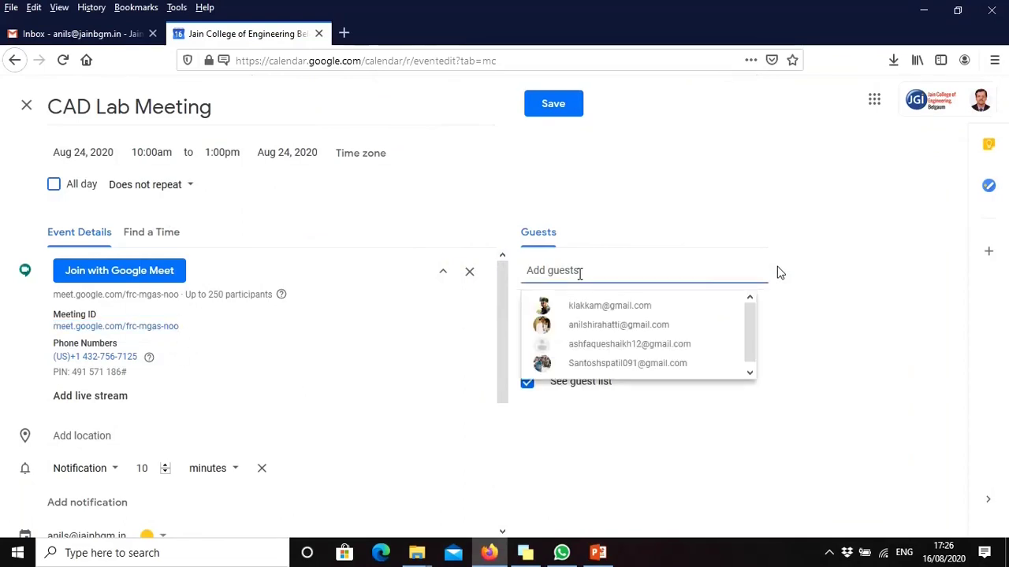
pyautogui.click(611, 335)
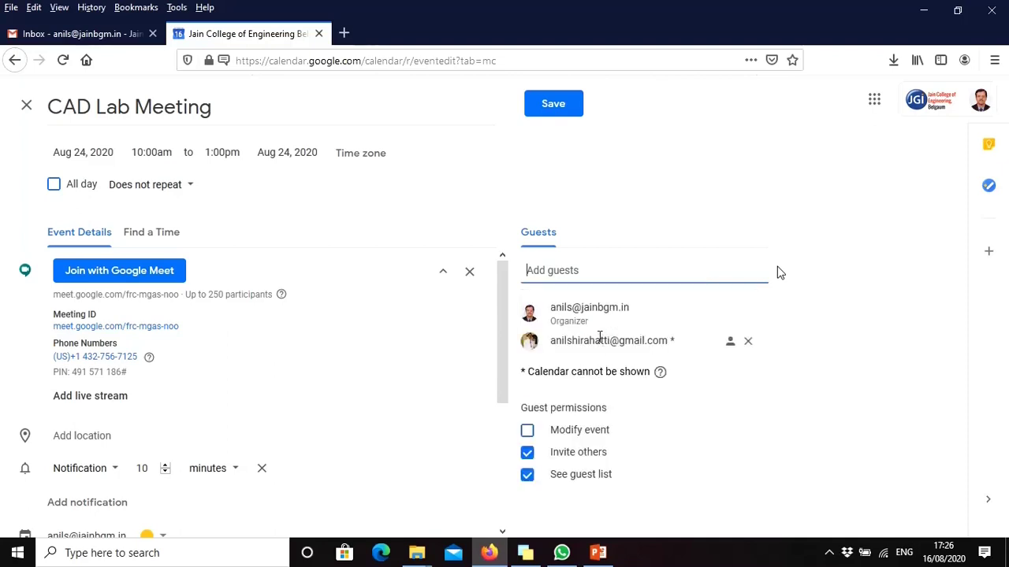
pyautogui.click(604, 275)
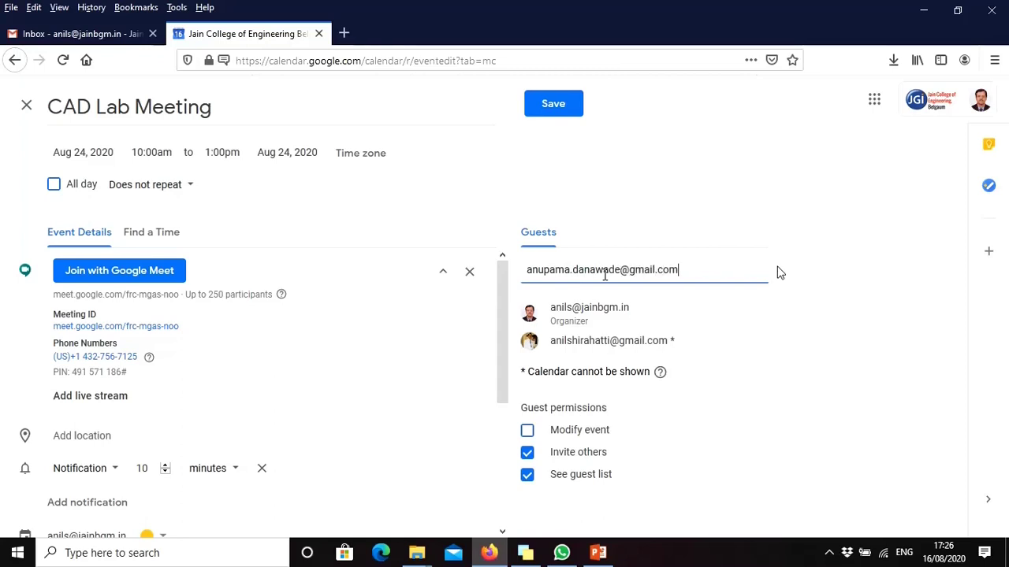
pyautogui.press('Return')
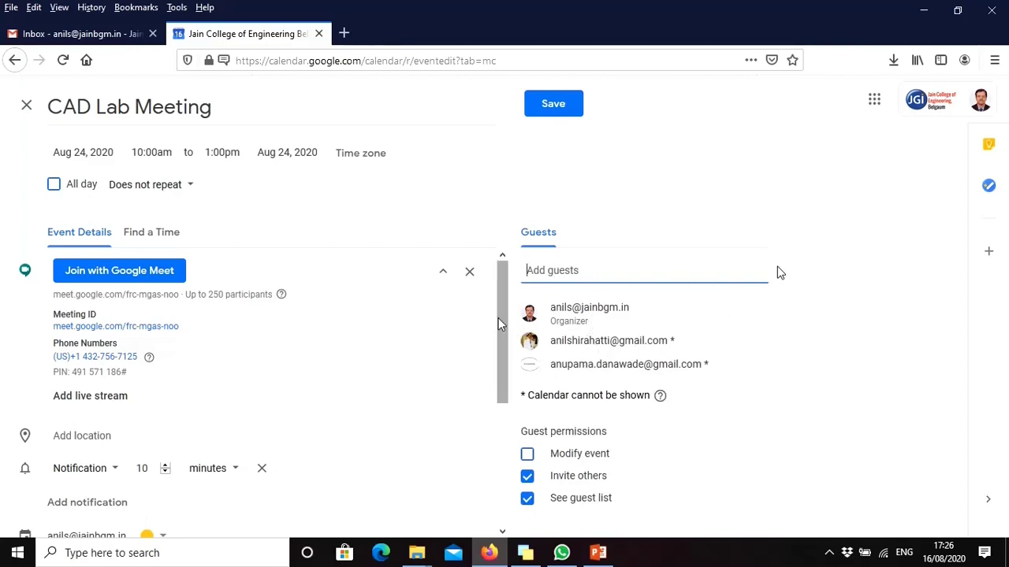
pyautogui.scroll(-5, 399, 408)
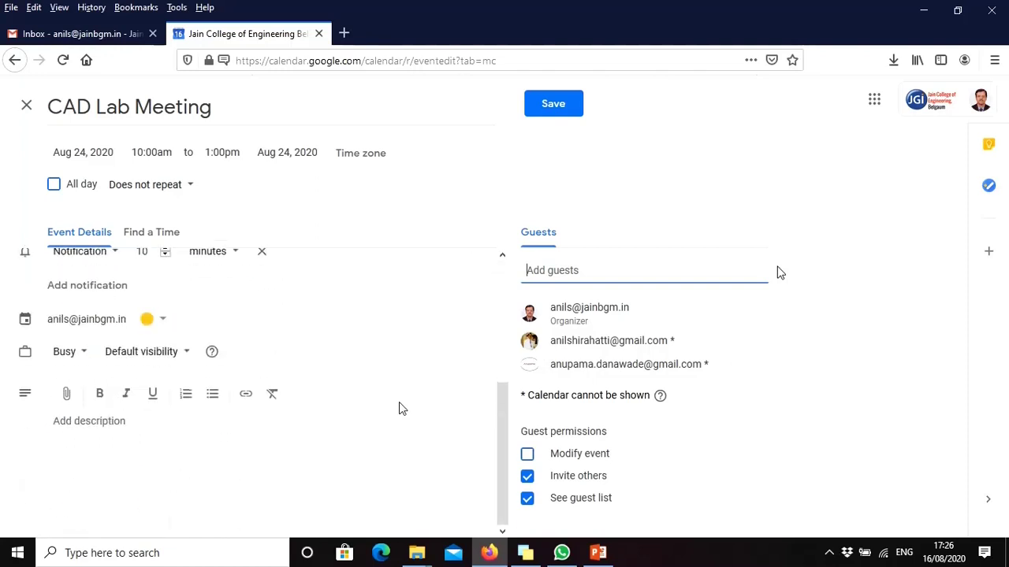
# Add the description 'Please join the CADlab meeting' and save the event
pyautogui.click(171, 429)
pyautogui.write('Please join the CADlab meeting')
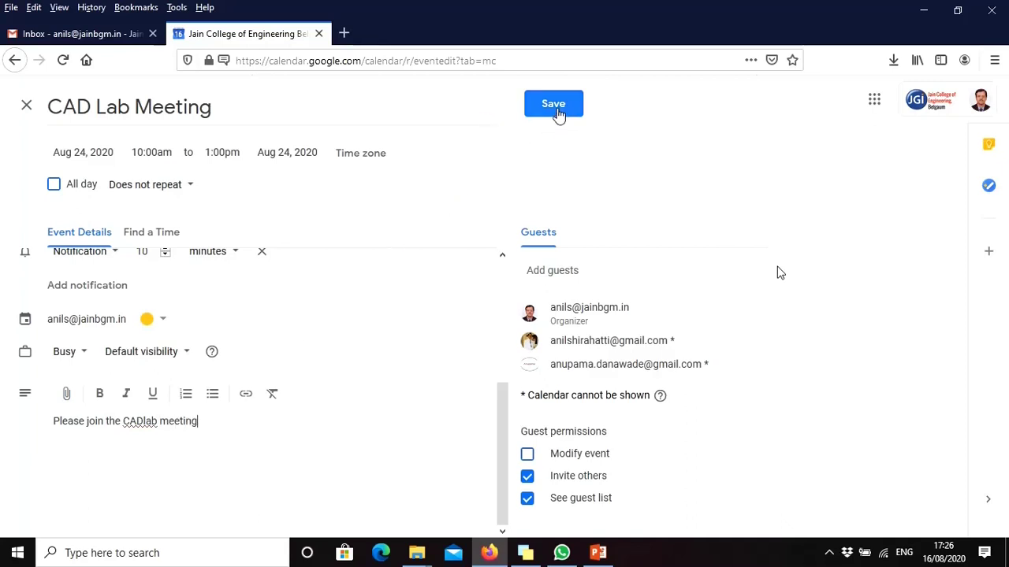
pyautogui.click(556, 106)
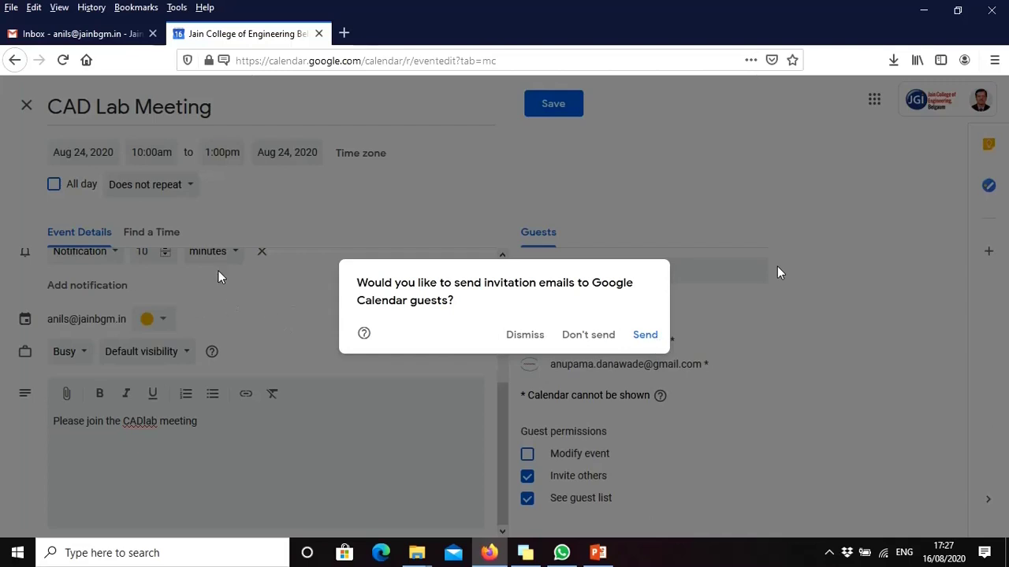
# Send invitation emails and confirm inviting the guests from outside the organization
pyautogui.click(645, 336)
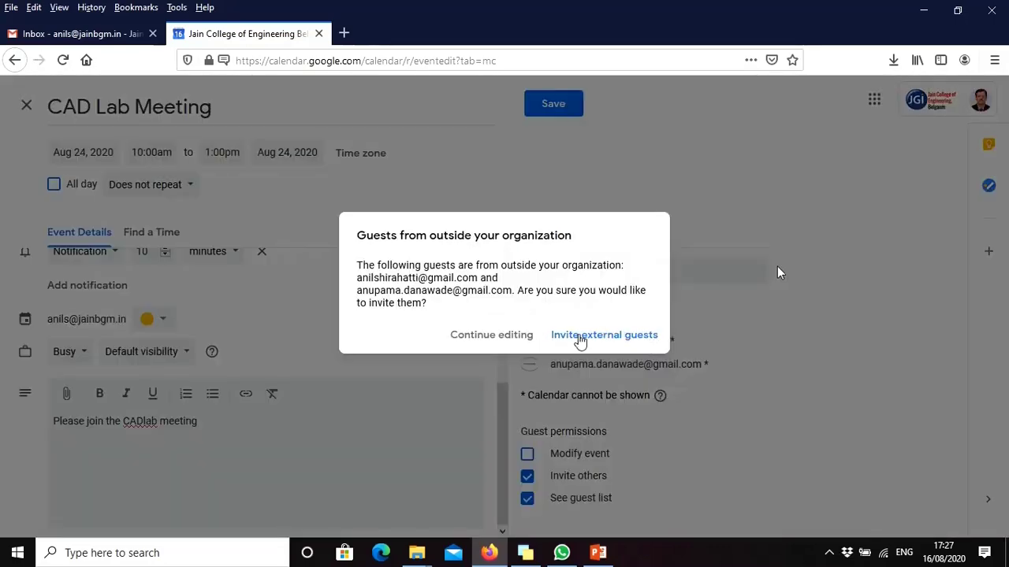
pyautogui.click(581, 340)
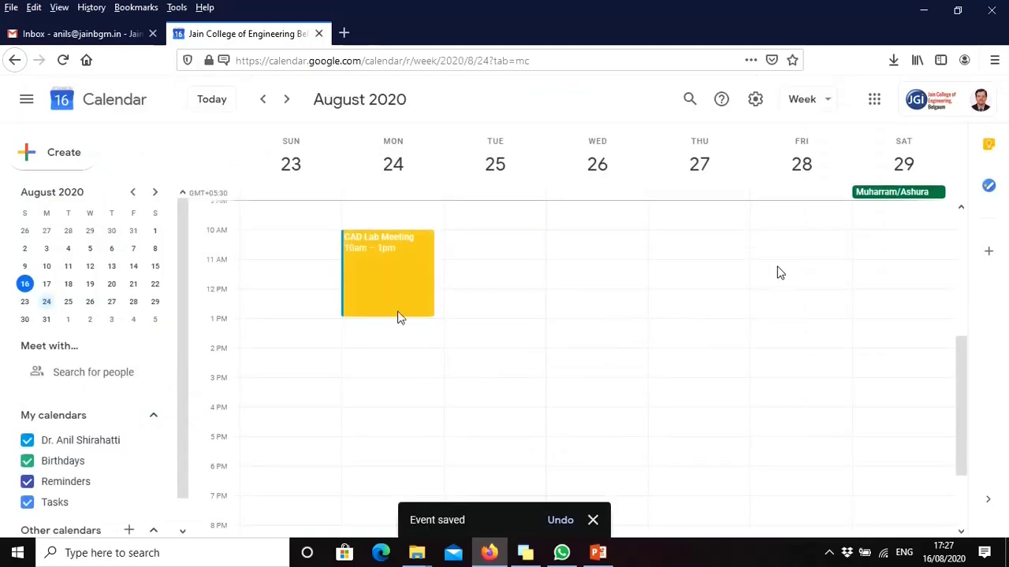
pyautogui.scroll(5, 626, 346)
pyautogui.scroll(-3, 626, 347)
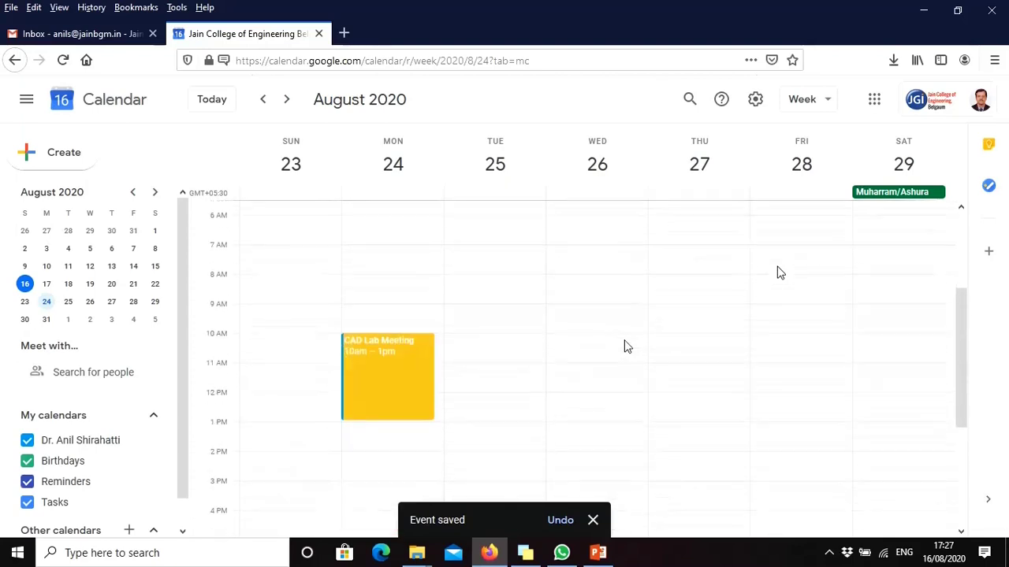
pyautogui.scroll(-1, 421, 321)
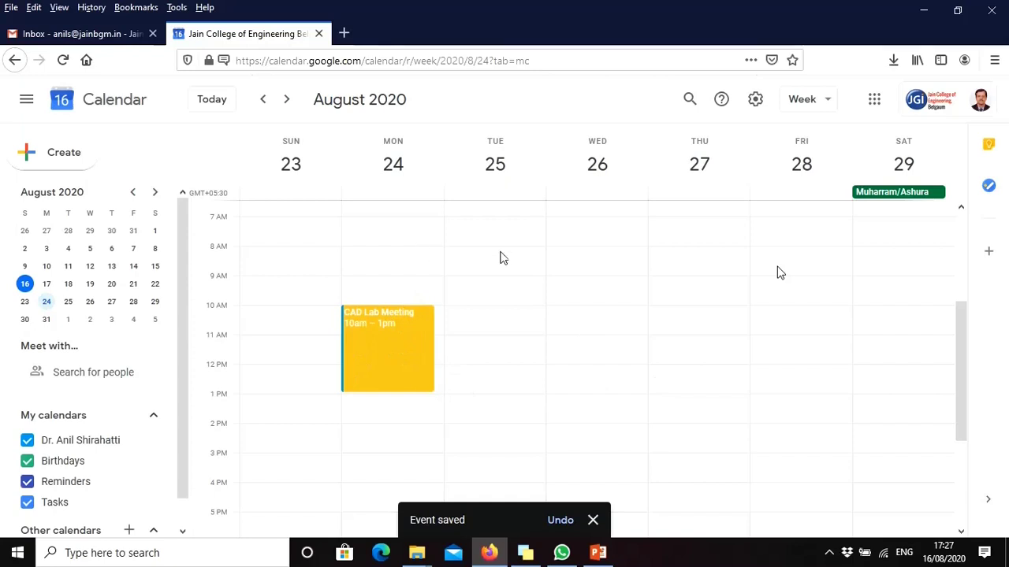
pyautogui.scroll(6, 543, 264)
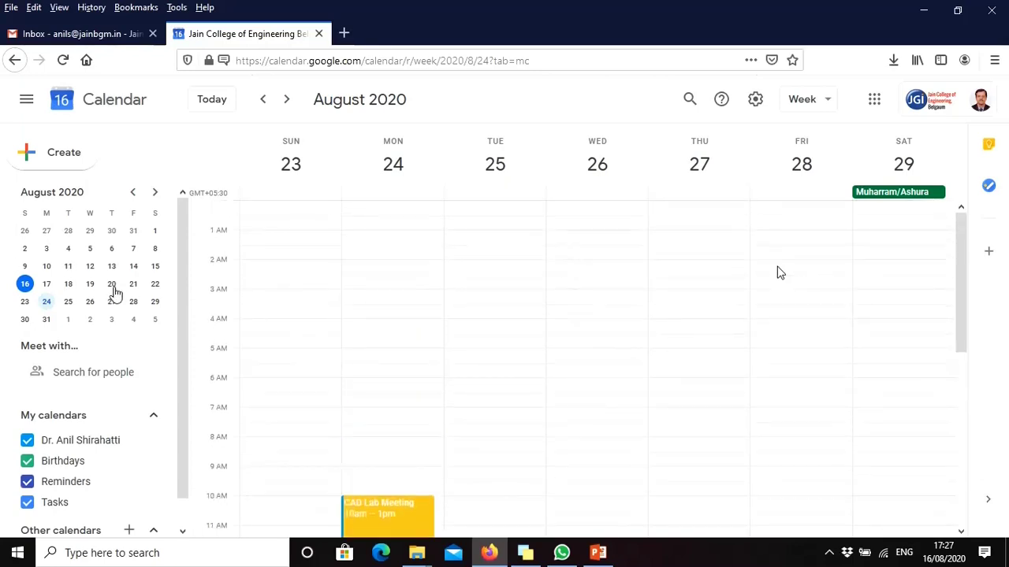
pyautogui.click(112, 287)
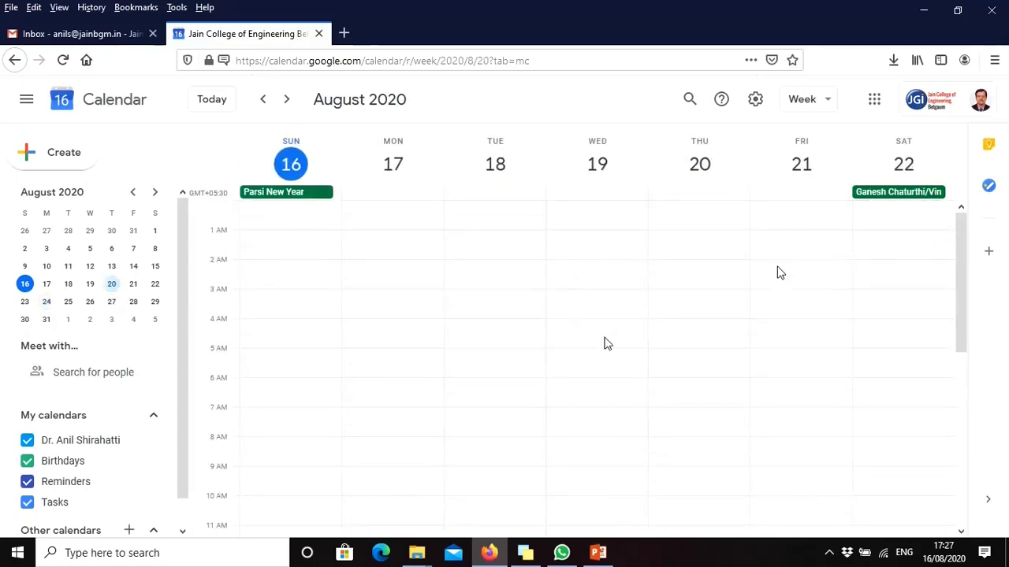
pyautogui.scroll(-8, 605, 343)
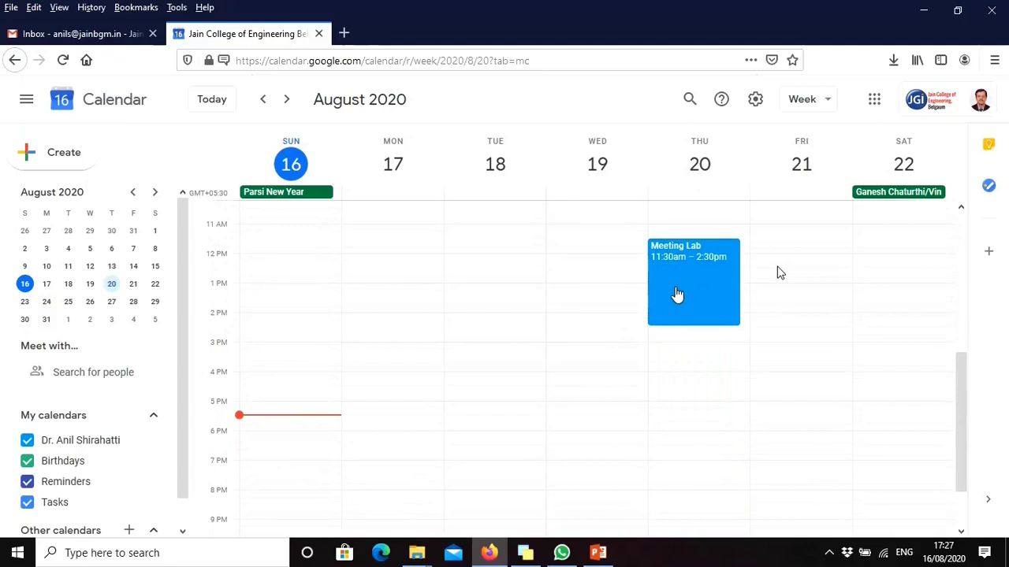
pyautogui.click(46, 301)
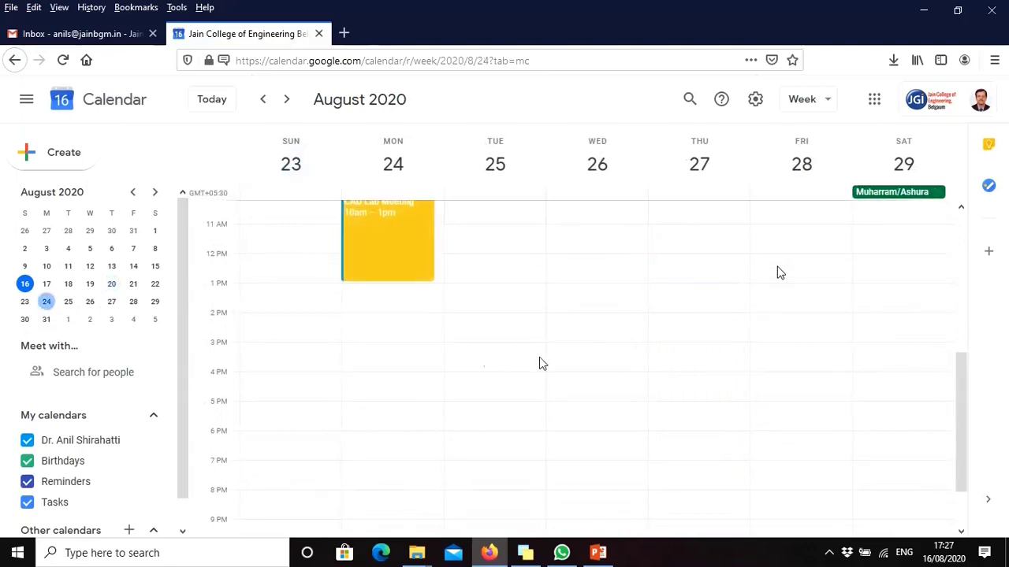
pyautogui.scroll(3, 441, 323)
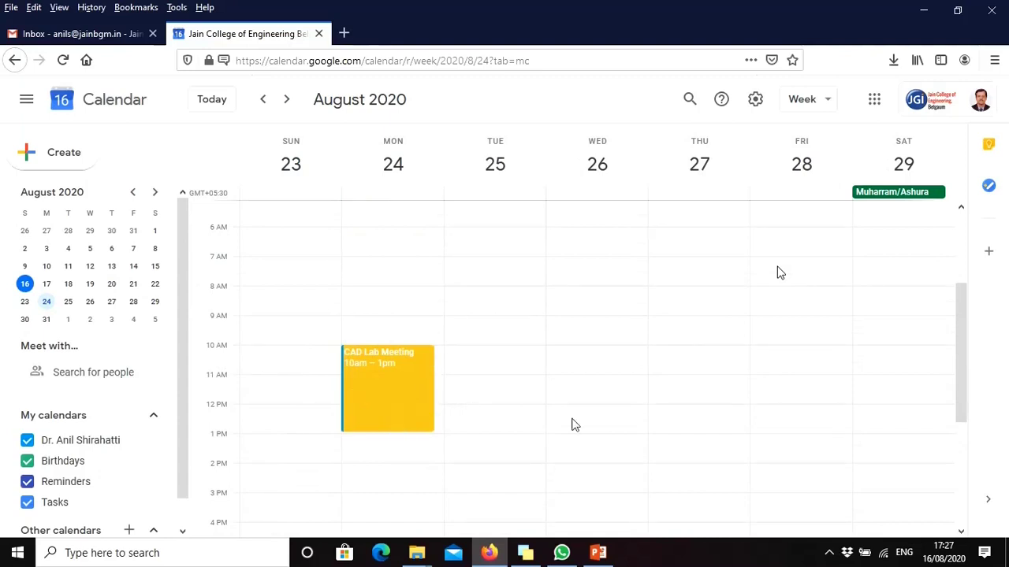
pyautogui.click(418, 403)
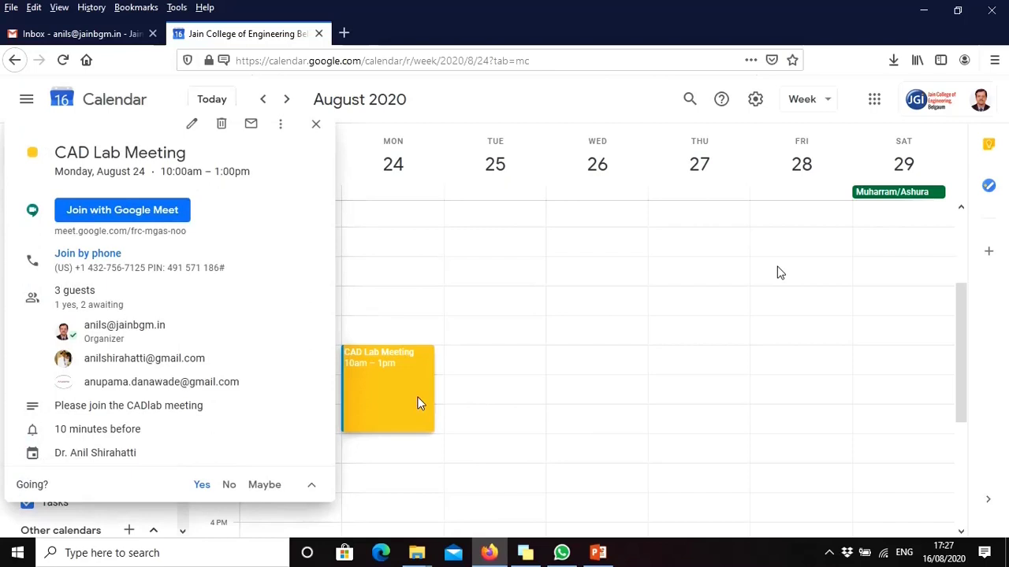
# Join the CAD Lab Meeting call with camera and microphone on, after toggling each off and back on
pyautogui.click(158, 220)
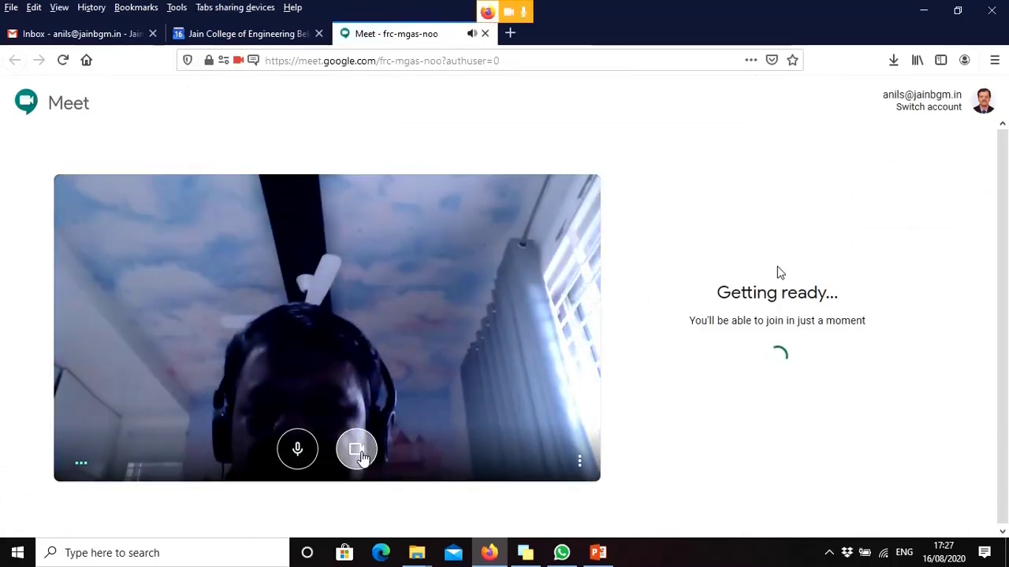
pyautogui.click(356, 454)
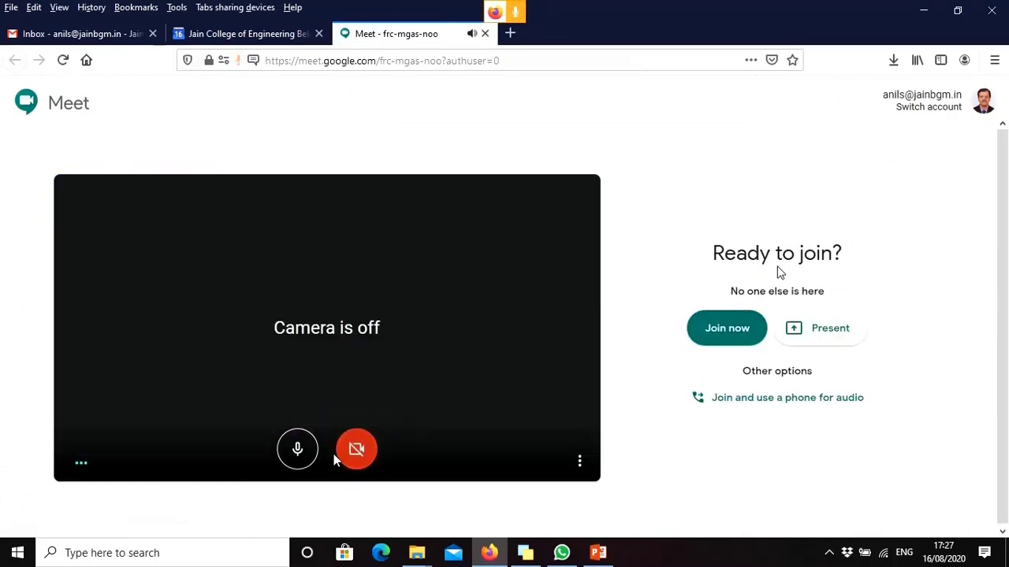
pyautogui.click(365, 451)
pyautogui.click(297, 451)
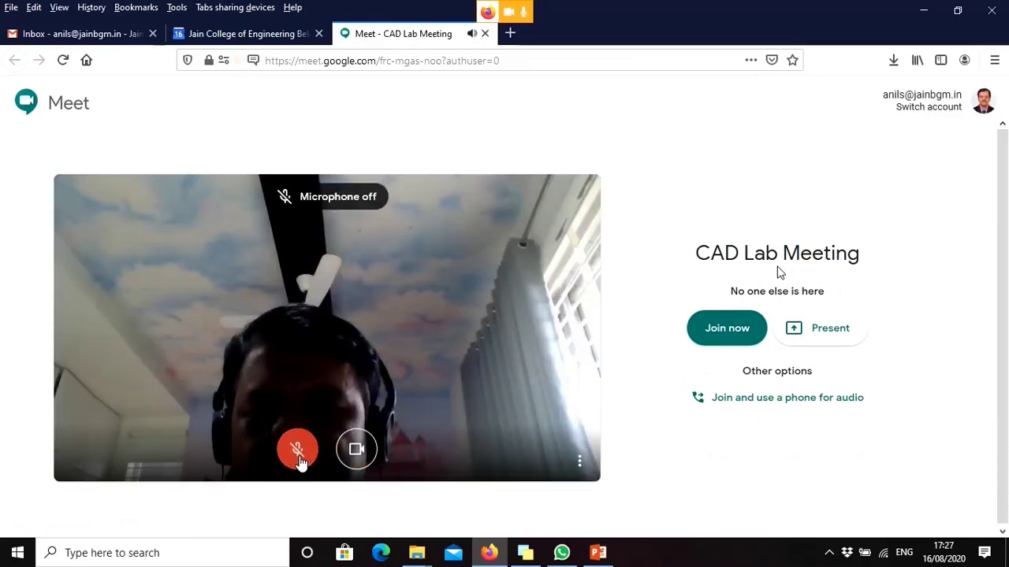
pyautogui.click(298, 454)
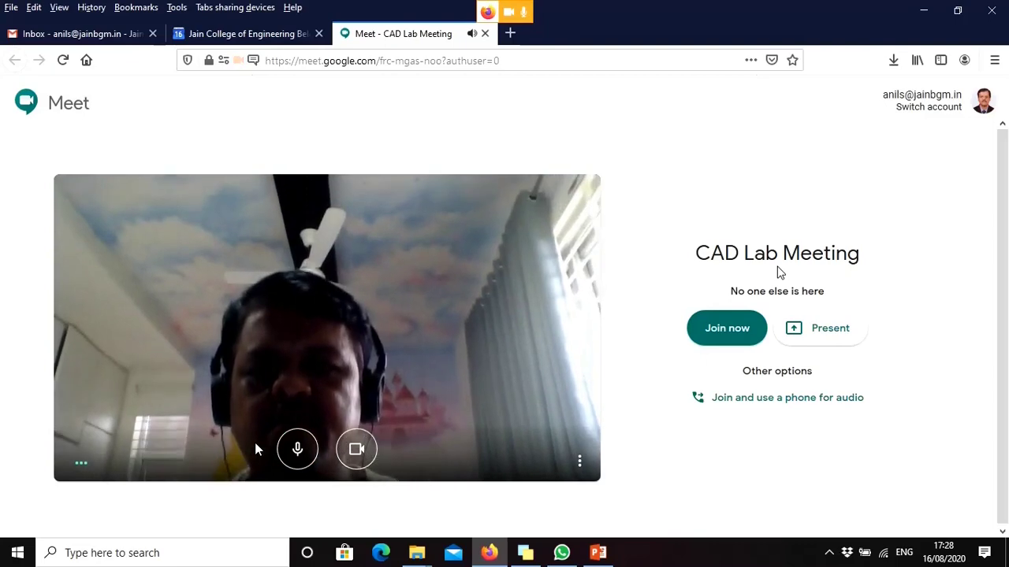
pyautogui.click(719, 339)
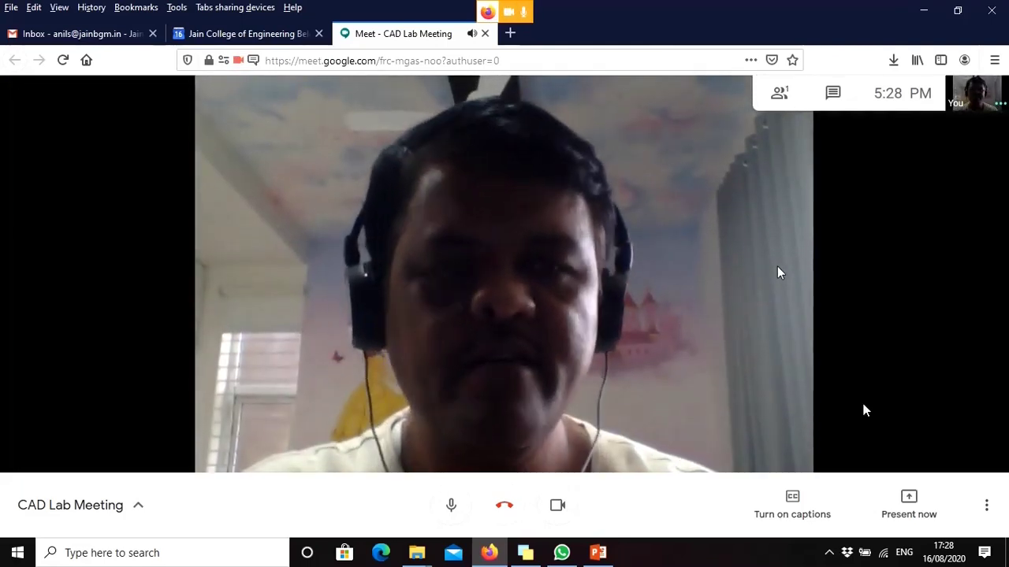
# Start recording the meeting from More options and accept the consent notice
pyautogui.click(986, 508)
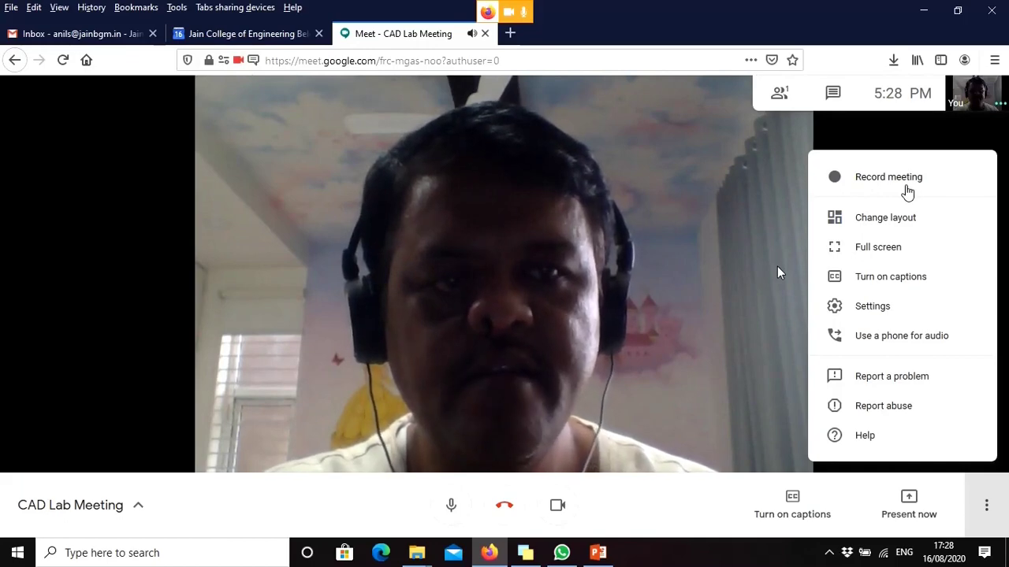
pyautogui.click(908, 192)
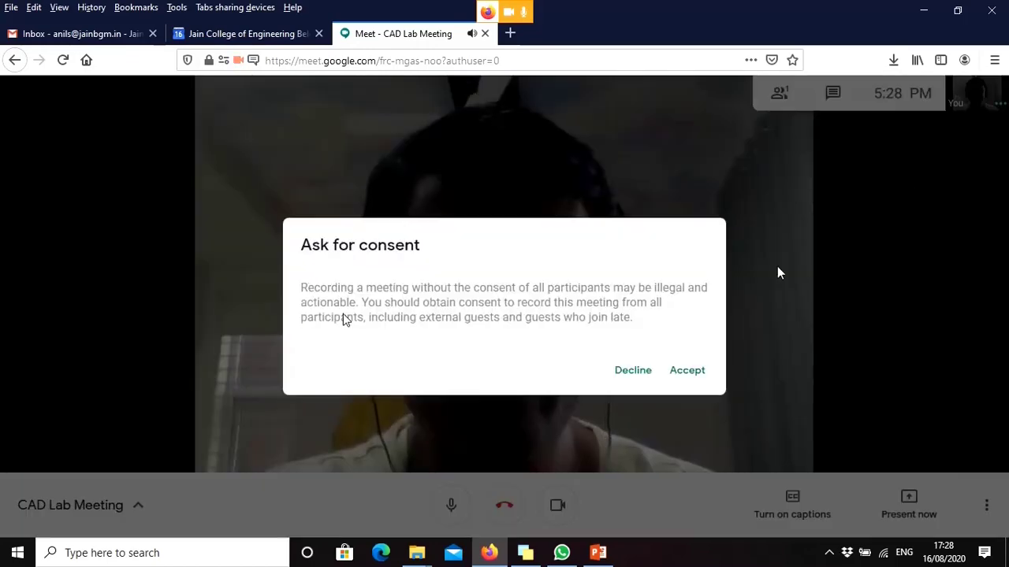
pyautogui.click(698, 371)
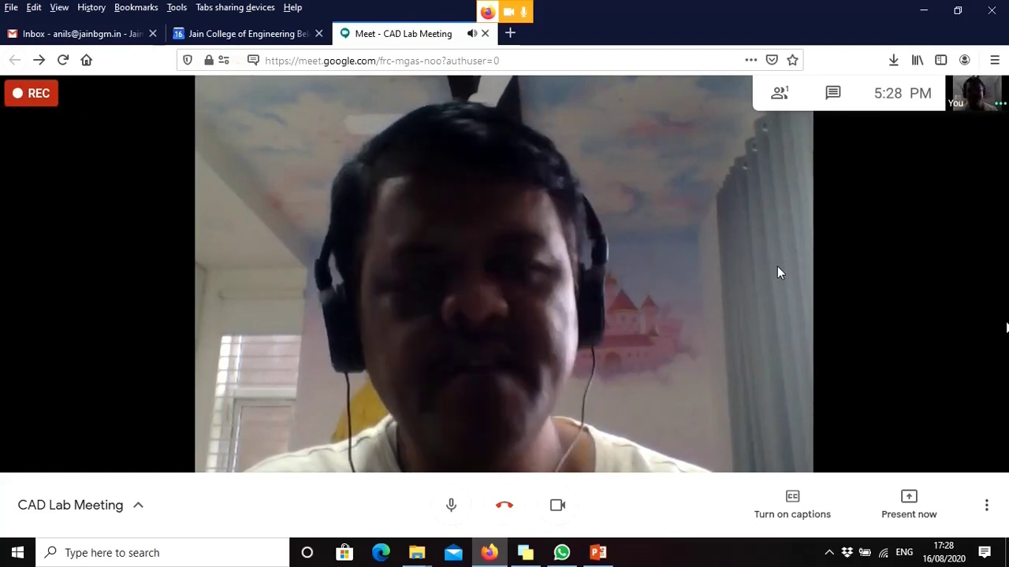
# Stop the recording with confirmation, then leave the call and return to the Meet home page
pyautogui.click(988, 505)
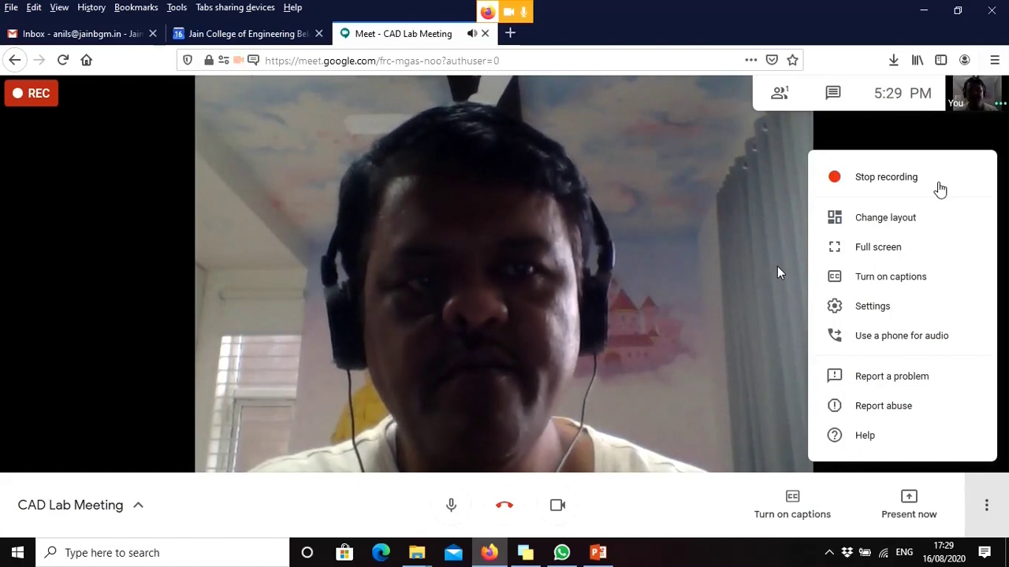
pyautogui.click(940, 189)
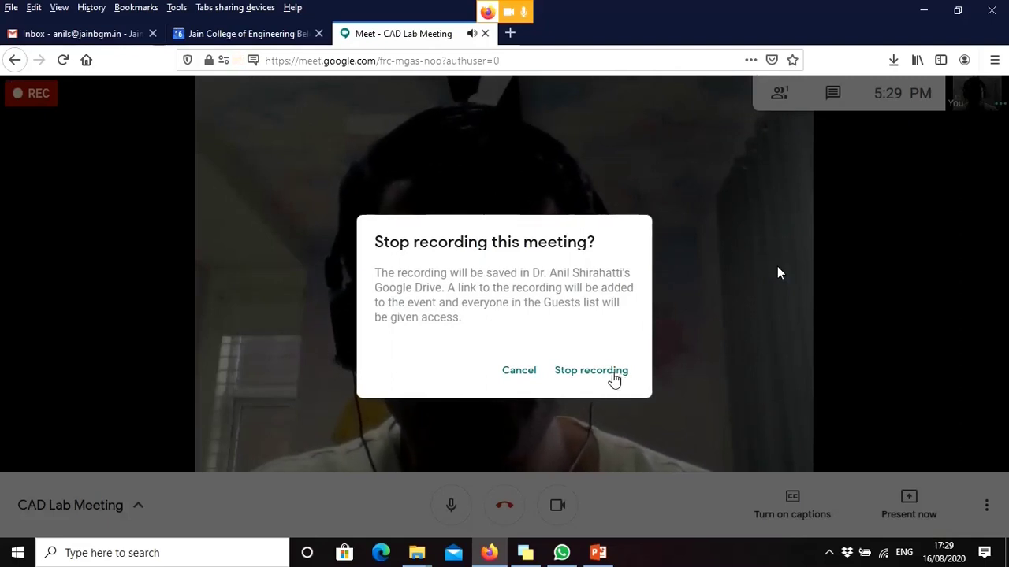
pyautogui.click(614, 380)
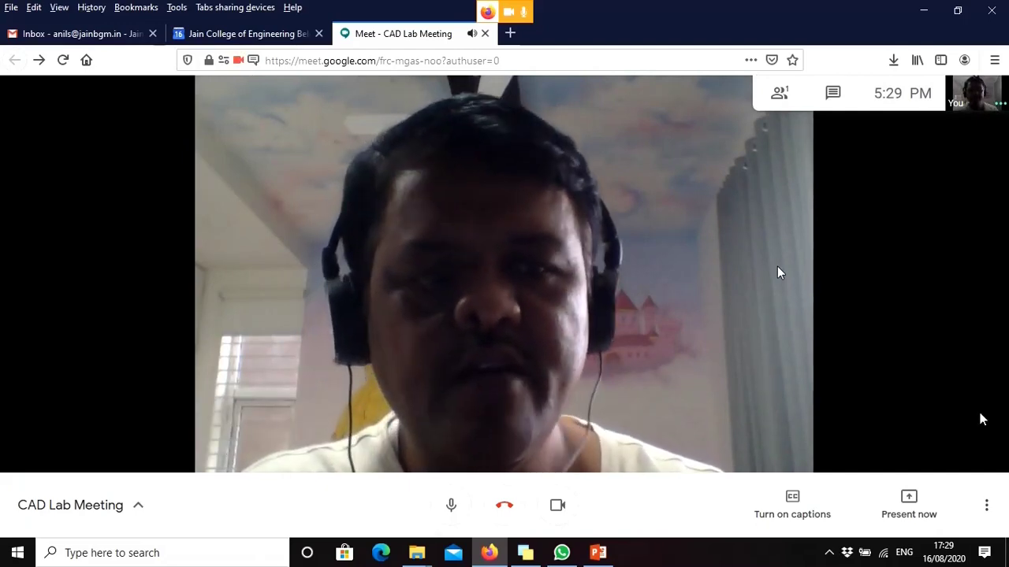
pyautogui.click(509, 515)
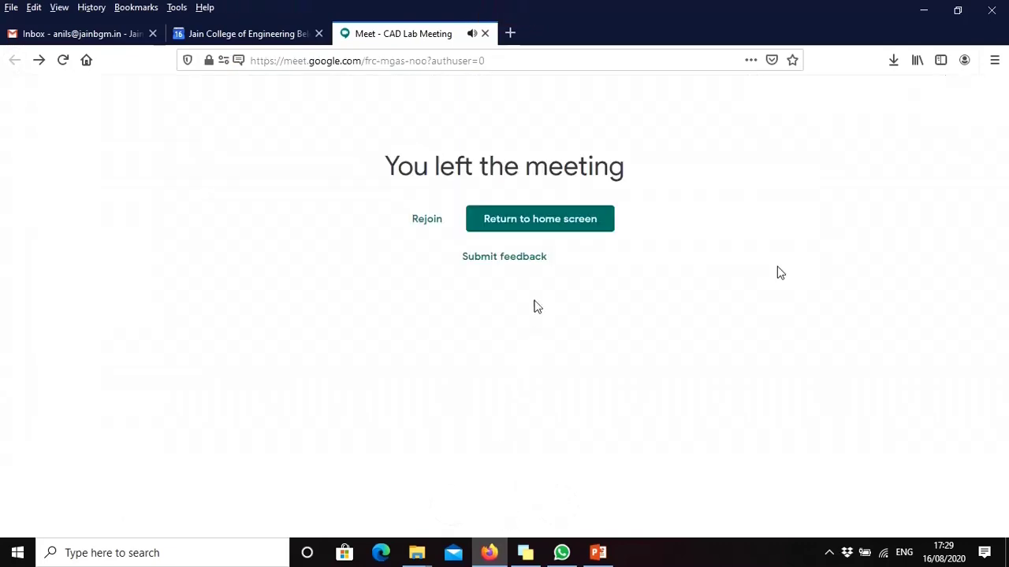
pyautogui.click(551, 225)
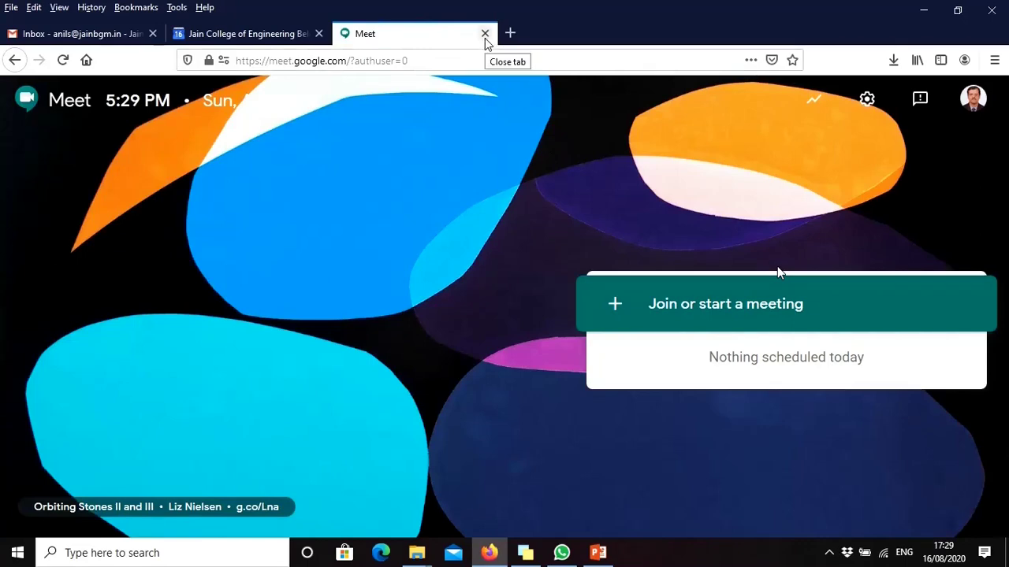
# Close the Google Meet tab and switch to the Gmail inbox tab
pyautogui.click(485, 34)
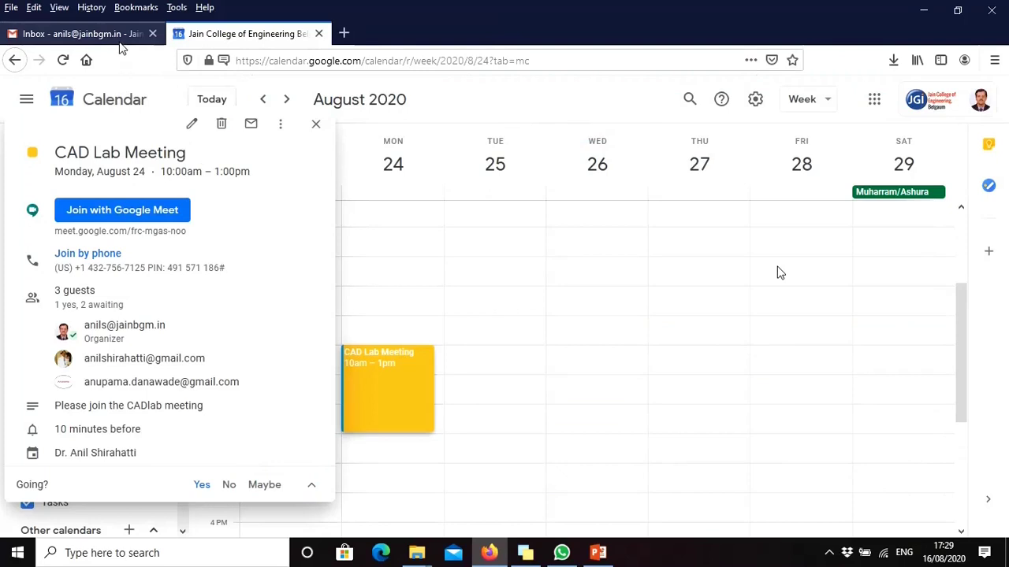
pyautogui.click(79, 34)
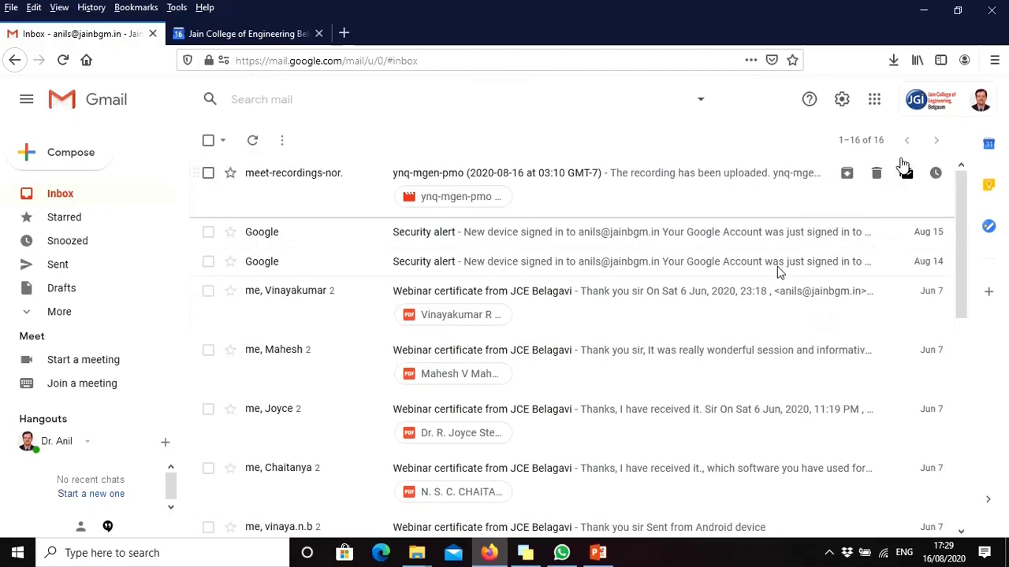
# Check the new meeting recording in Google Drive's My Drive, then return to the Gmail inbox
pyautogui.click(874, 100)
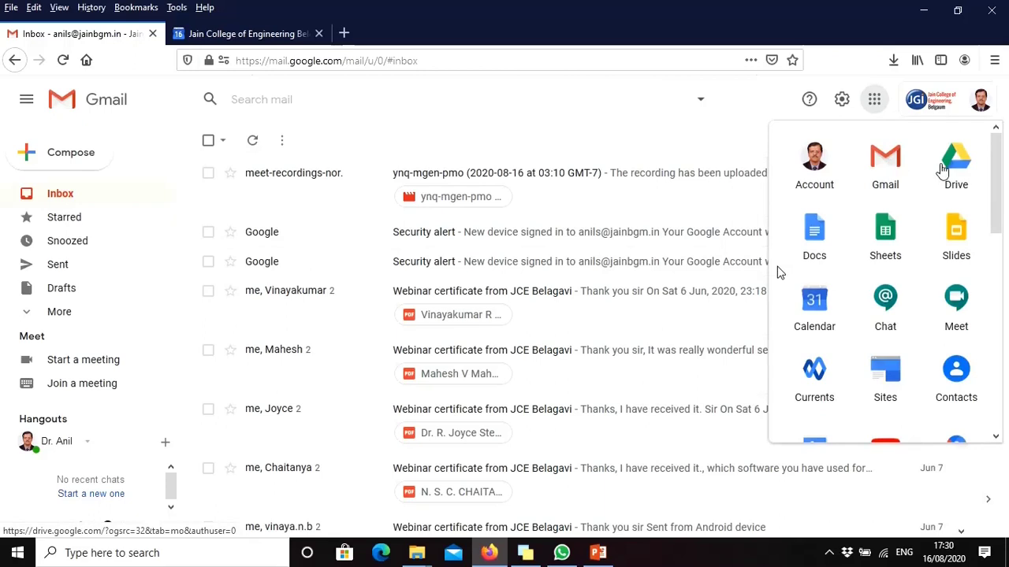
pyautogui.click(942, 170)
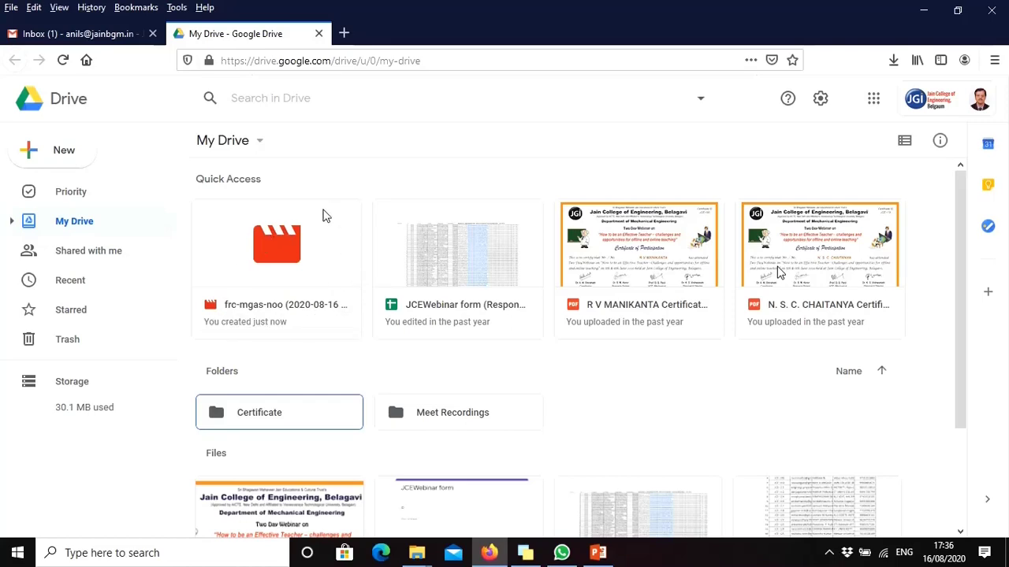
pyautogui.click(102, 37)
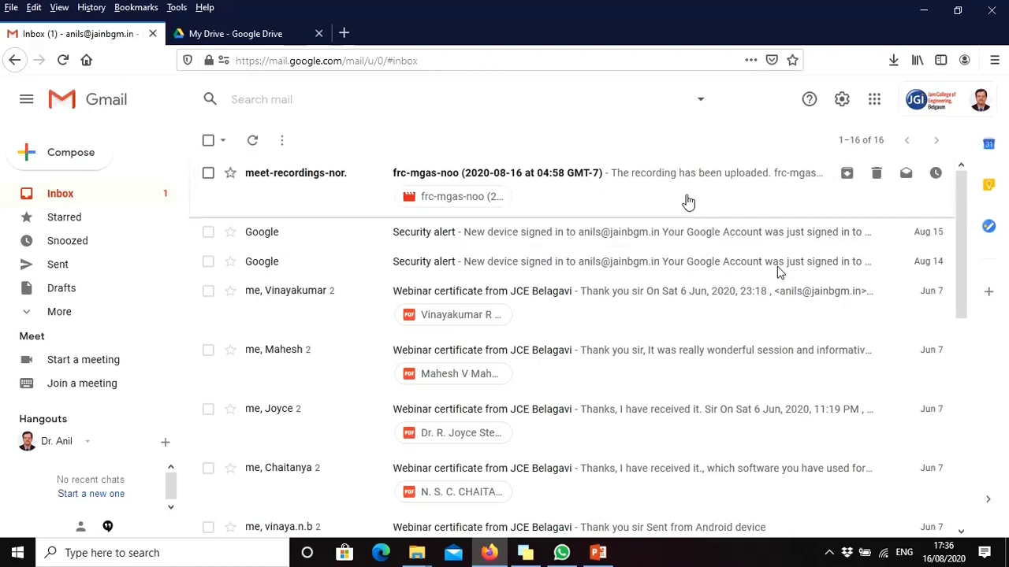
# Open the recording-uploaded email and follow its link to the recording in Google Drive
pyautogui.click(690, 201)
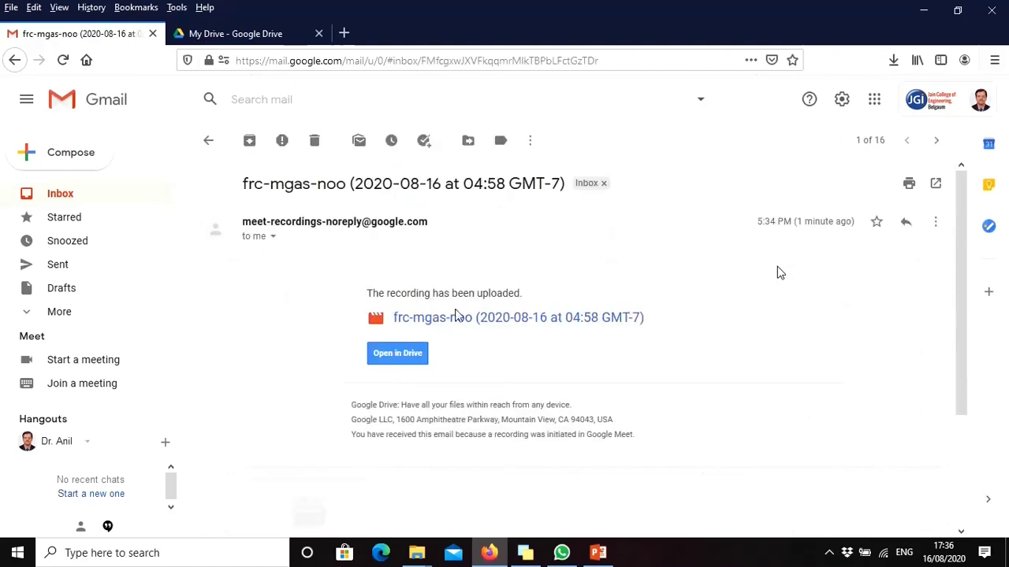
pyautogui.click(409, 363)
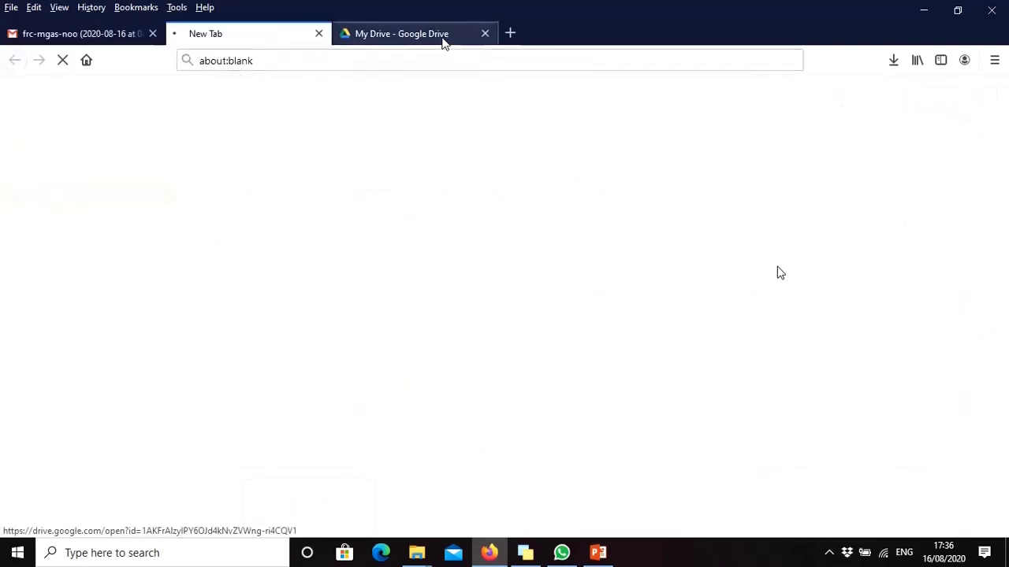
pyautogui.click(445, 40)
# Close the My Drive tab and play the 0:41 frc-mgas-noo recording muted
pyautogui.click(485, 33)
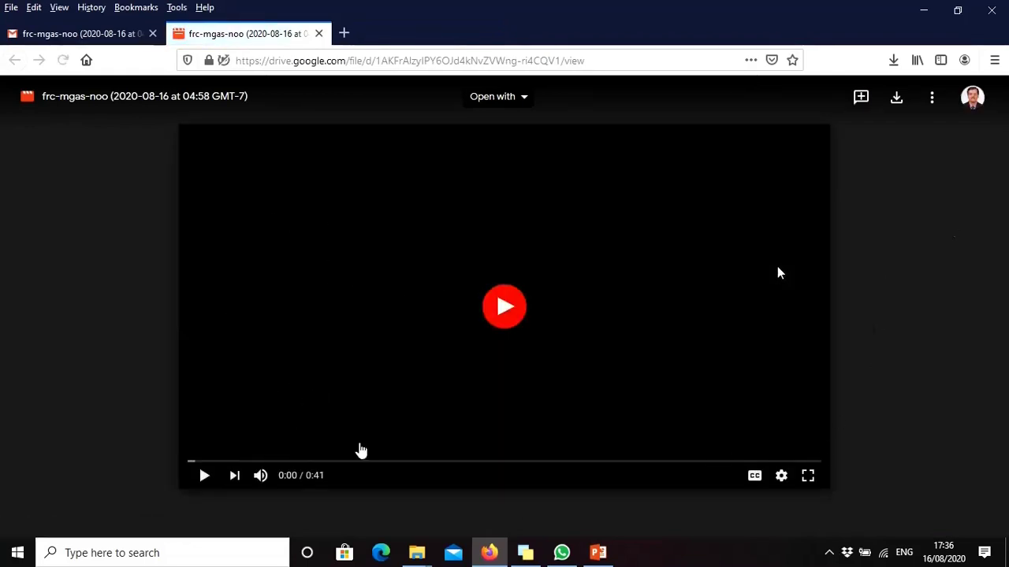
pyautogui.click(263, 477)
pyautogui.click(505, 309)
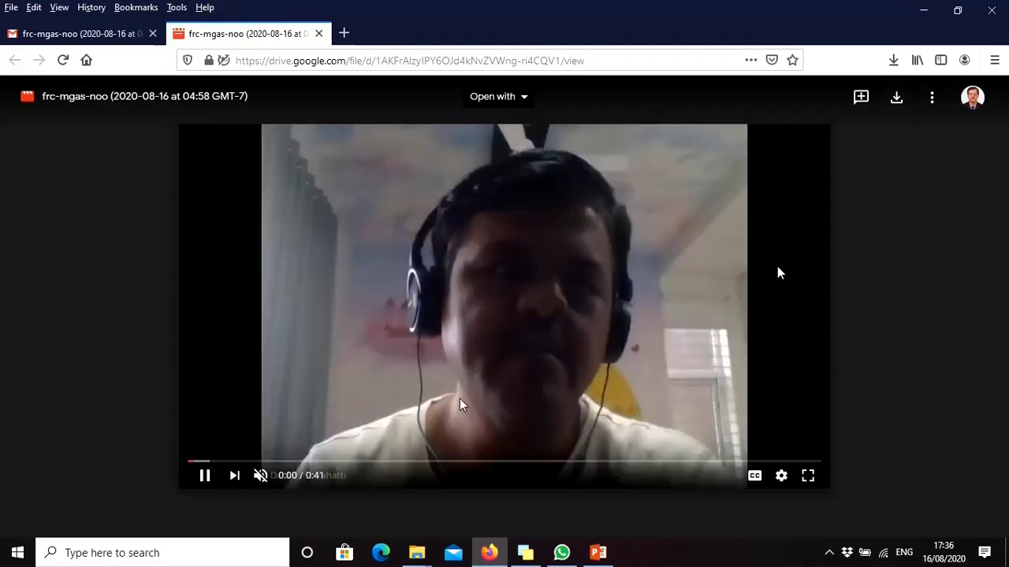